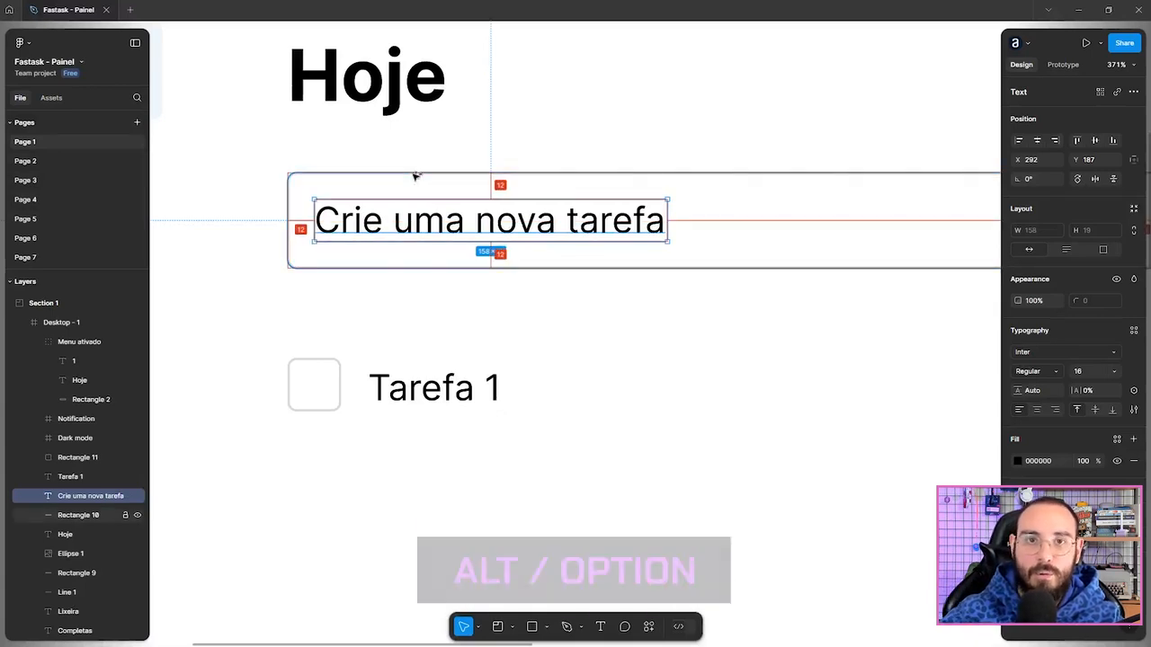
Step: Check the spacing from the "Crie uma nova tarefa" text to its input box and to the frame edges
scroll(415, 176, "down", 1)
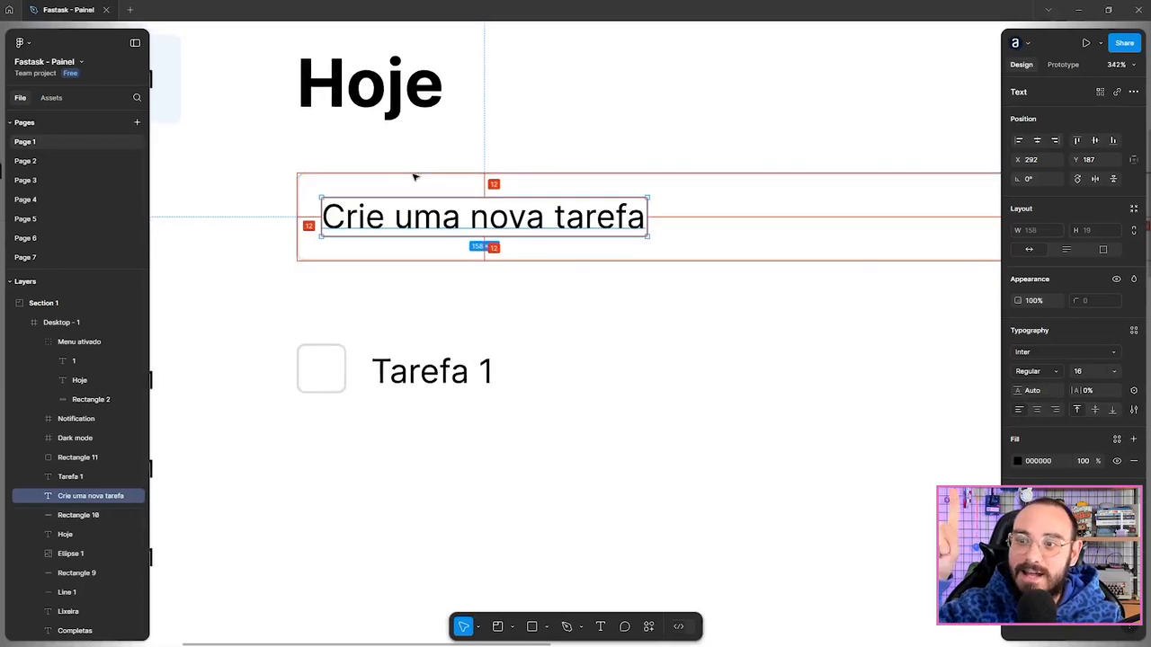
scroll(414, 176, "down", 1)
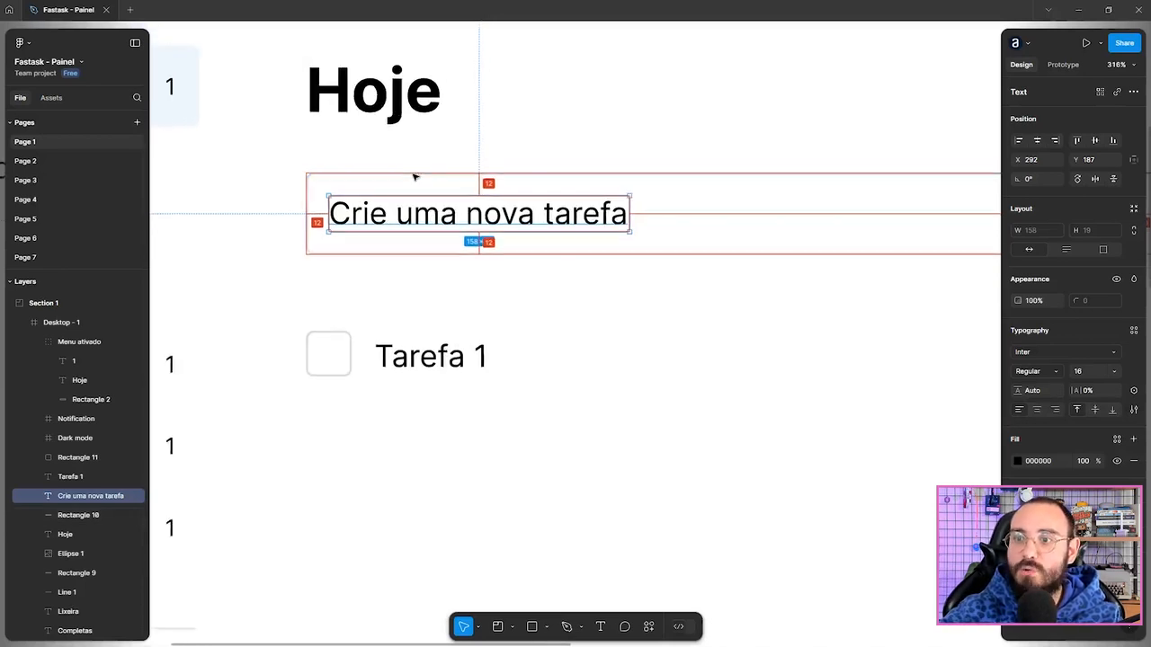
scroll(407, 183, "down", 6)
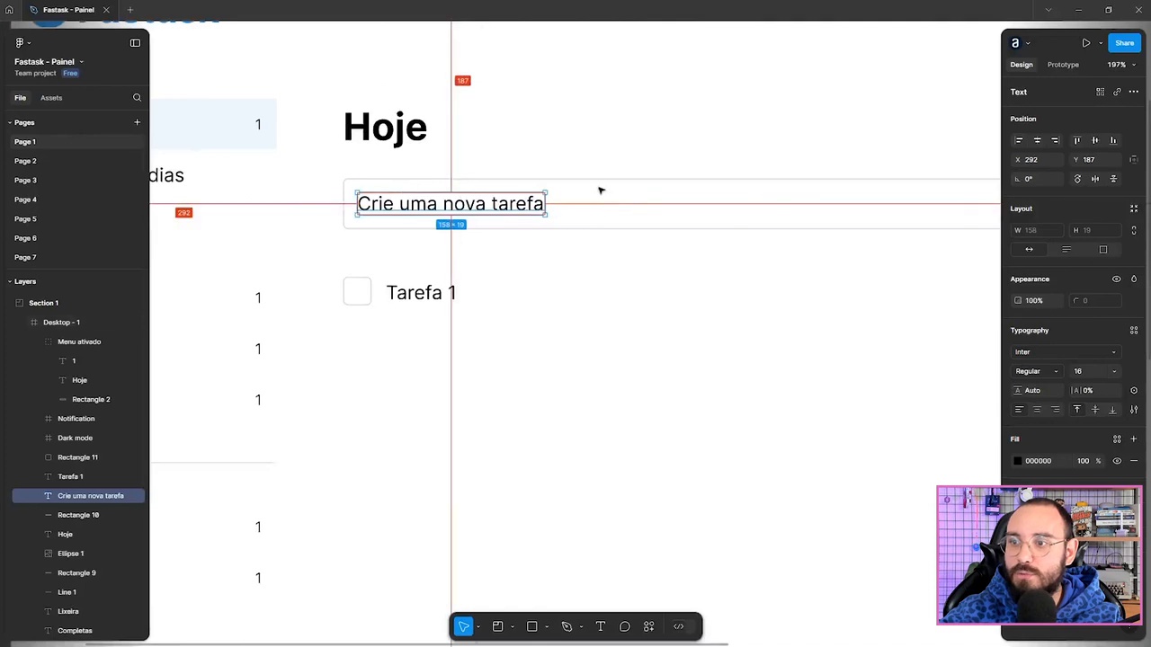
left_click_drag(601, 188, 554, 228)
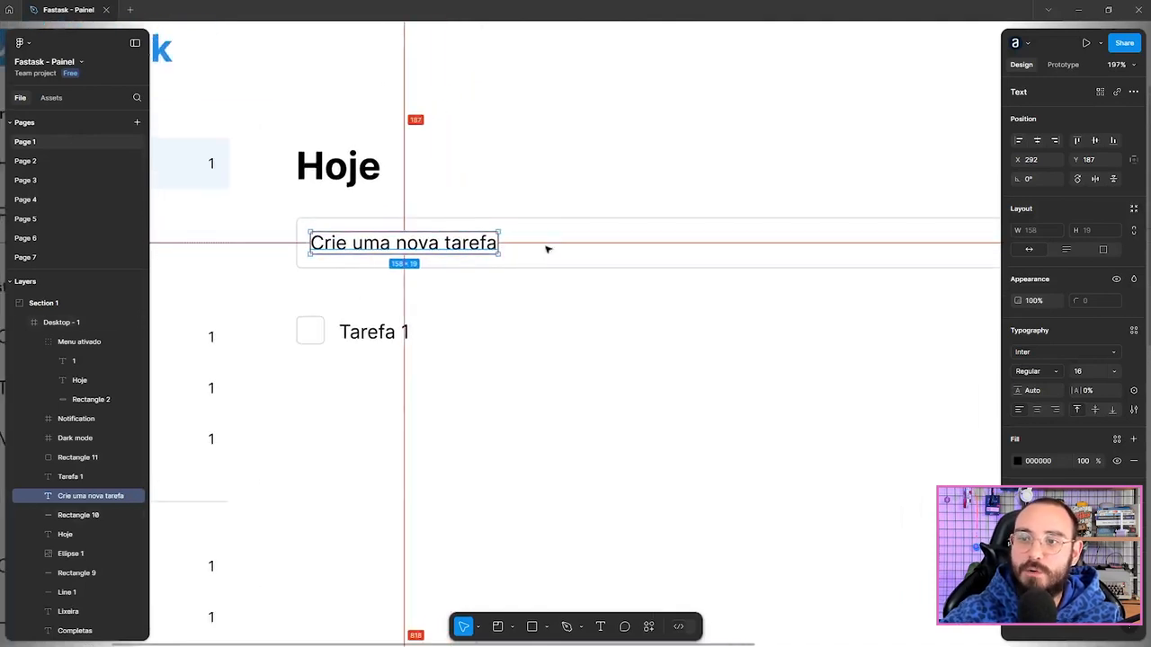
scroll(357, 234, "up", 8)
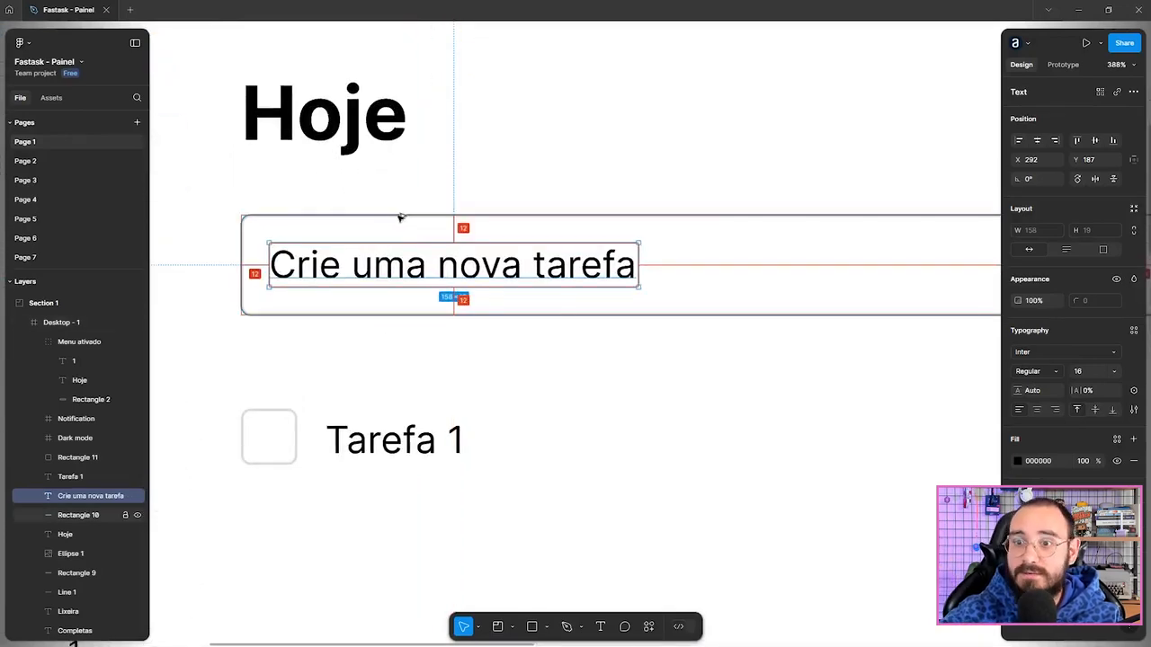
scroll(362, 224, "down", 8)
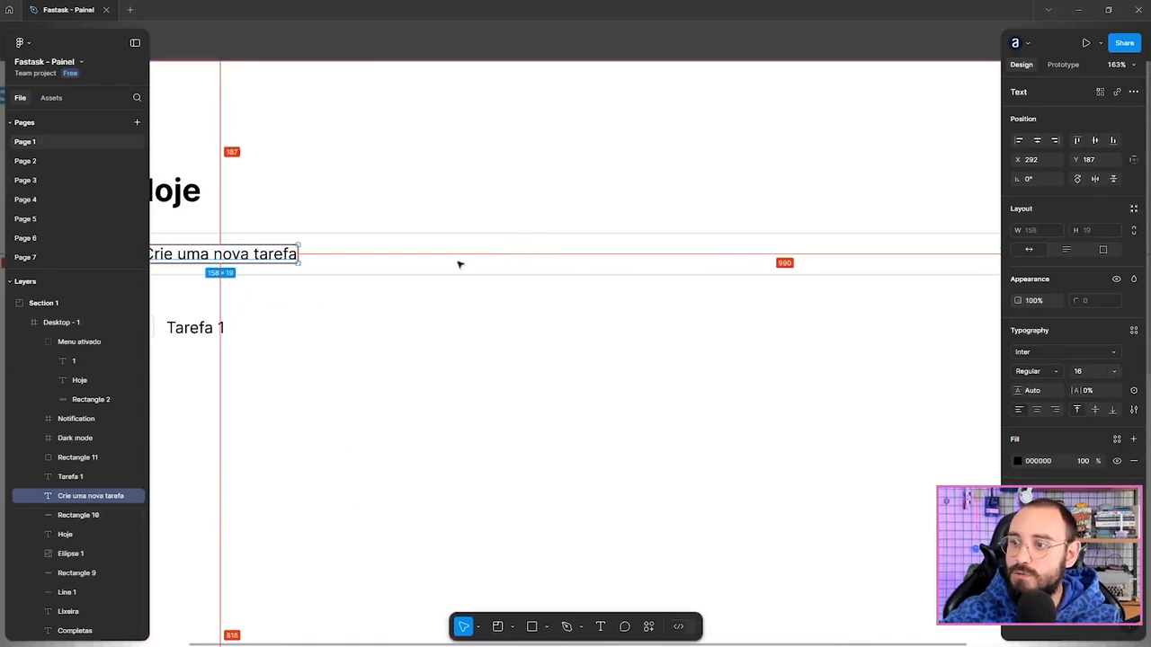
scroll(288, 255, "down", 2)
left_click_drag(721, 269, 931, 203)
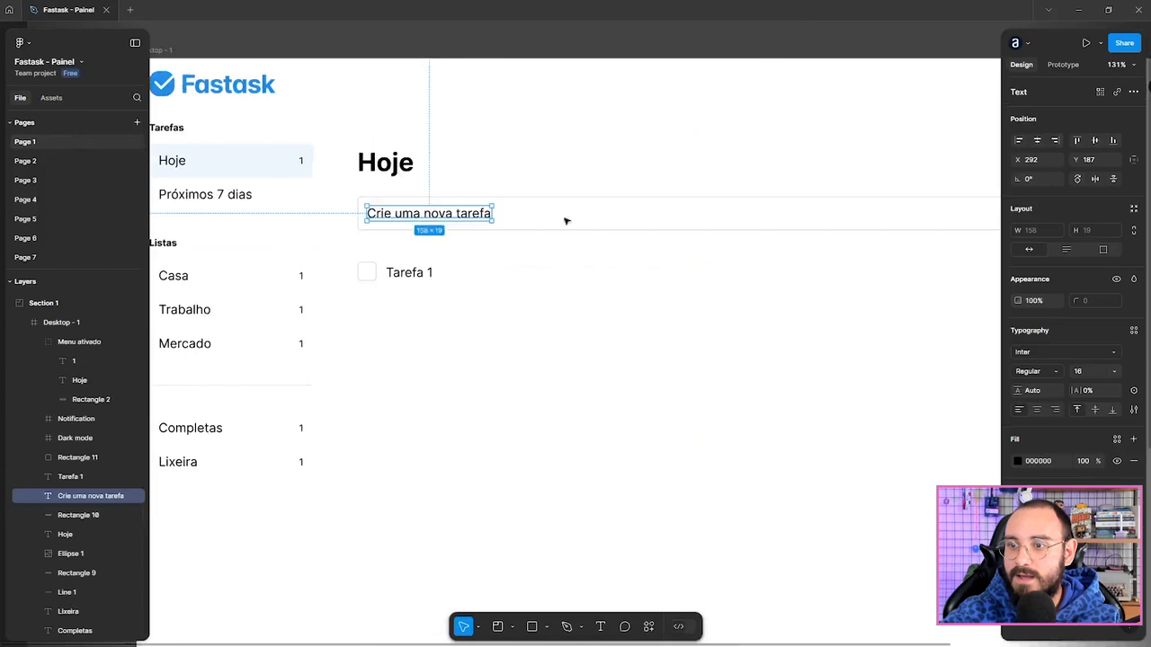
left_click(508, 200)
left_click(507, 275)
scroll(506, 275, "down", 1)
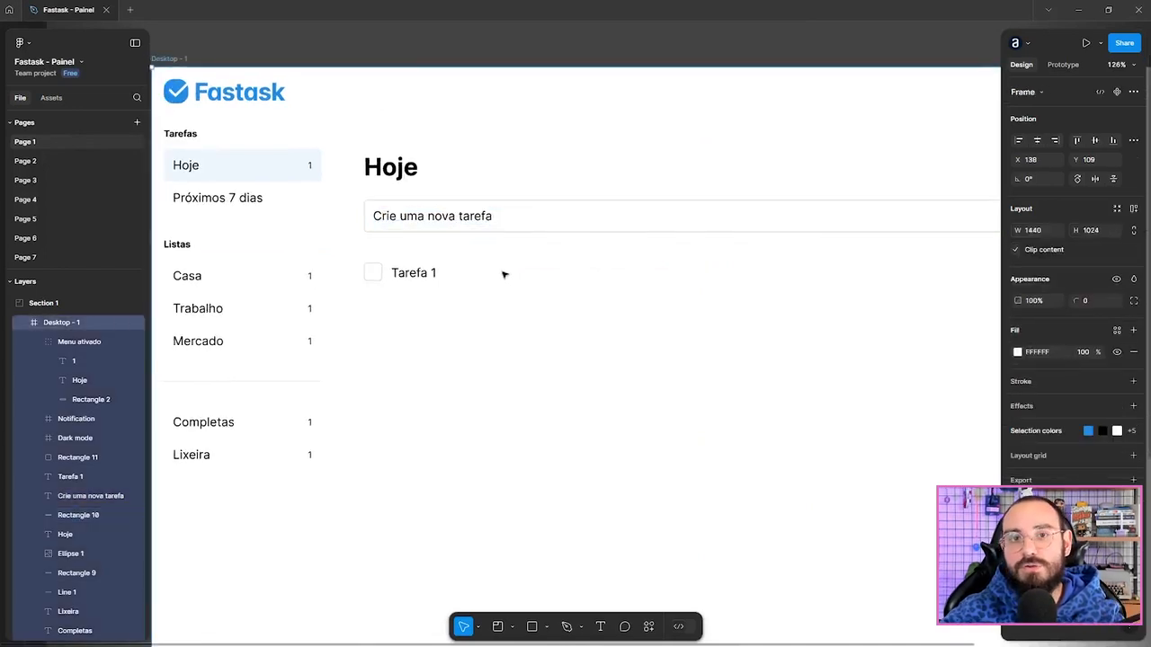
Step: Move the "Crie uma nova tarefa" text sideways to X 297, check its spacing, and nudge it back to X 292
left_click(460, 222)
left_click_drag(442, 219, 448, 219)
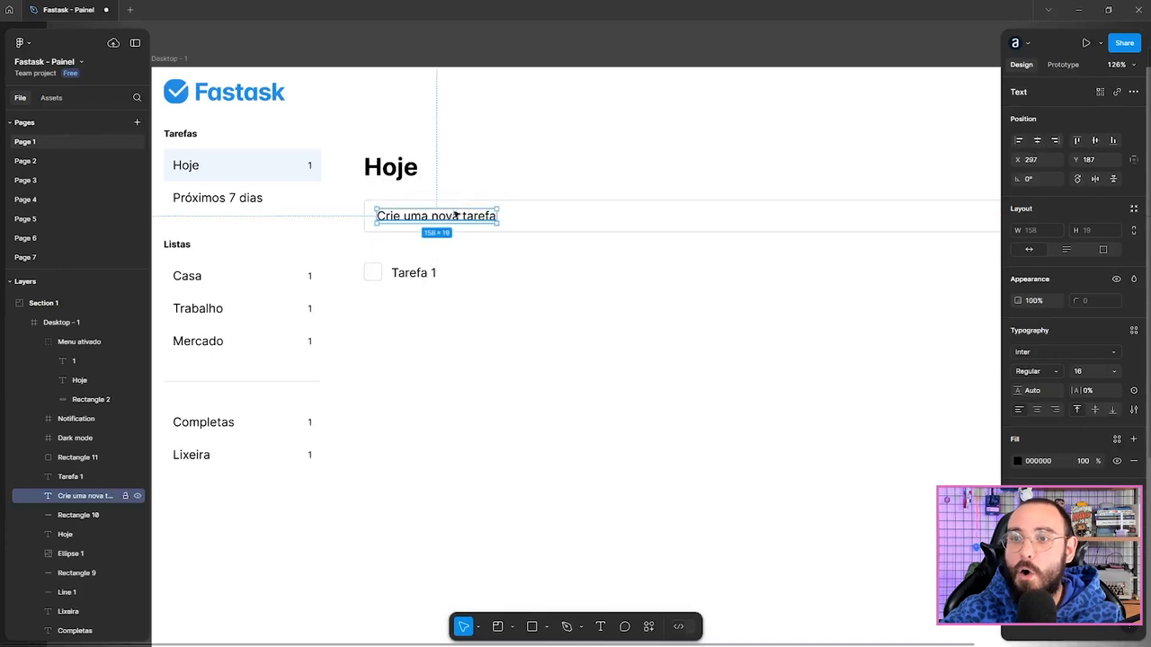
key("alt")
key("Left")
key("Left")
key("Left")
key("Left")
key("Left")
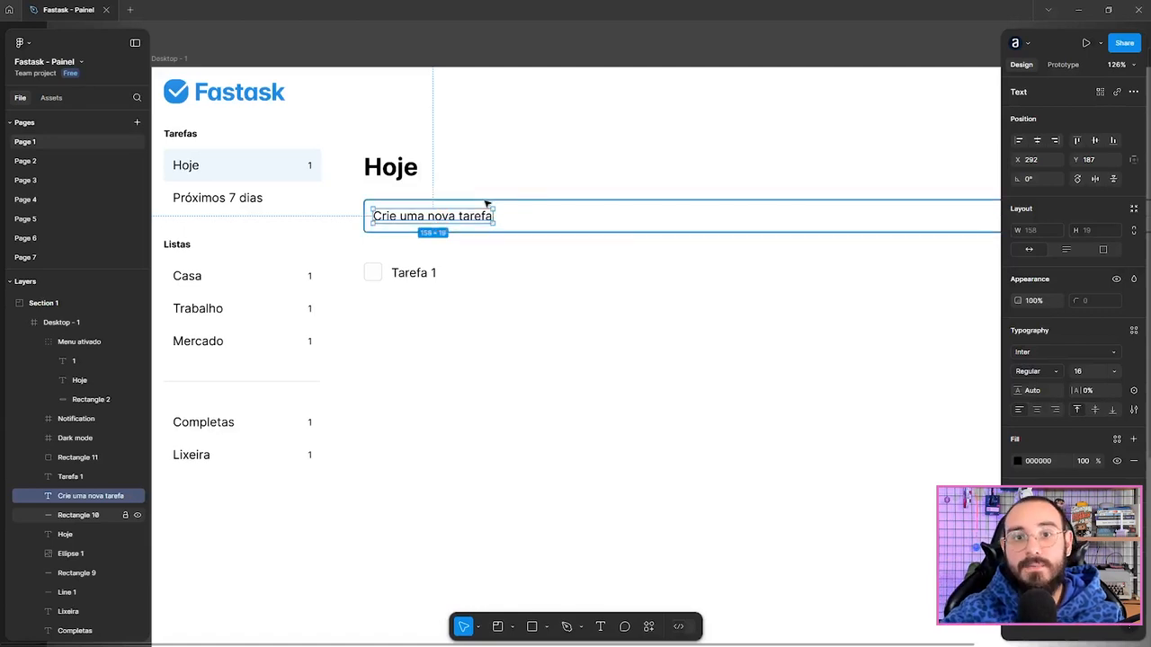
Step: Search the actions for "rules" and enable Show rulers for the canvas
key("shift+1")
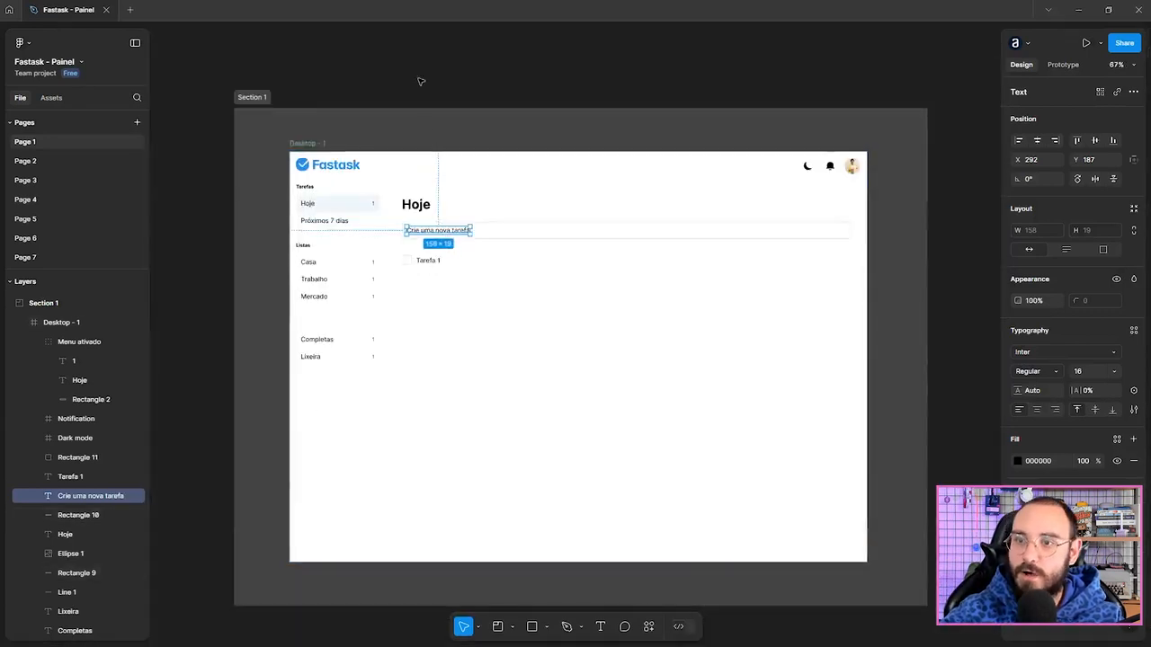
left_click(419, 82)
key("shift+r")
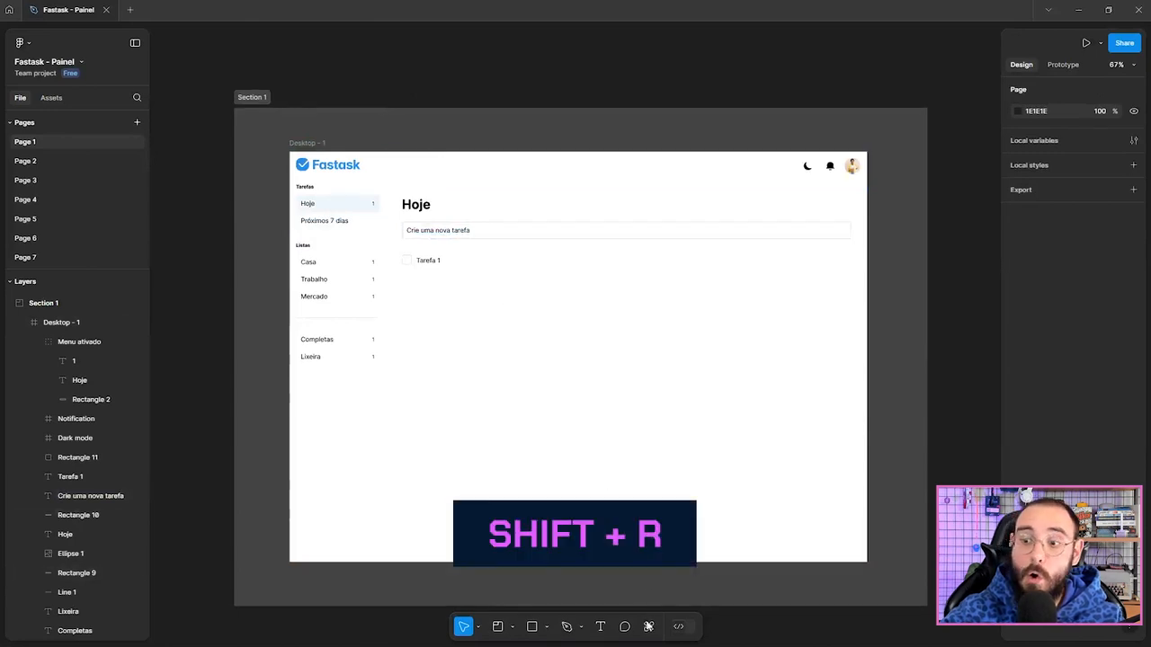
left_click(649, 628)
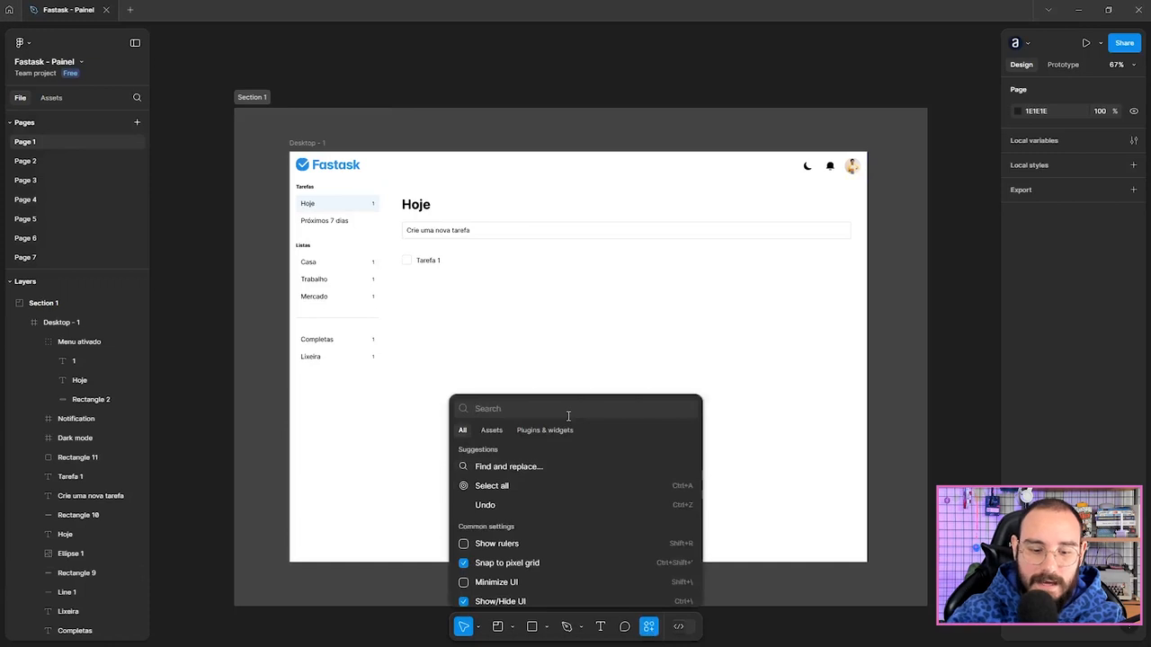
type("rules")
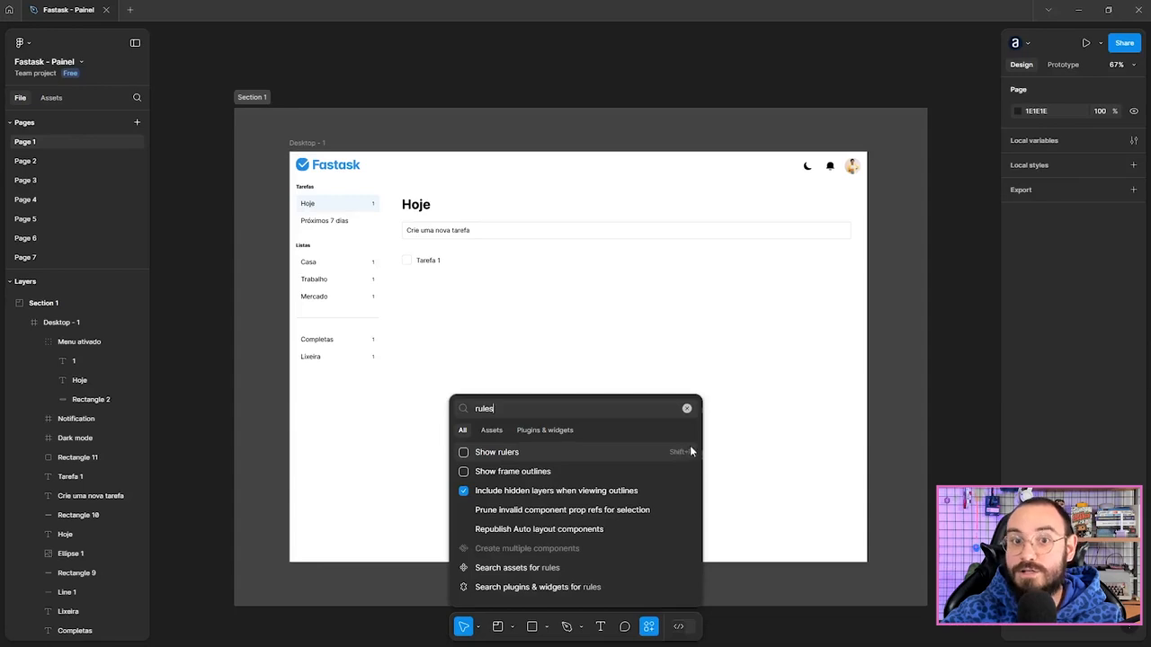
left_click(464, 455)
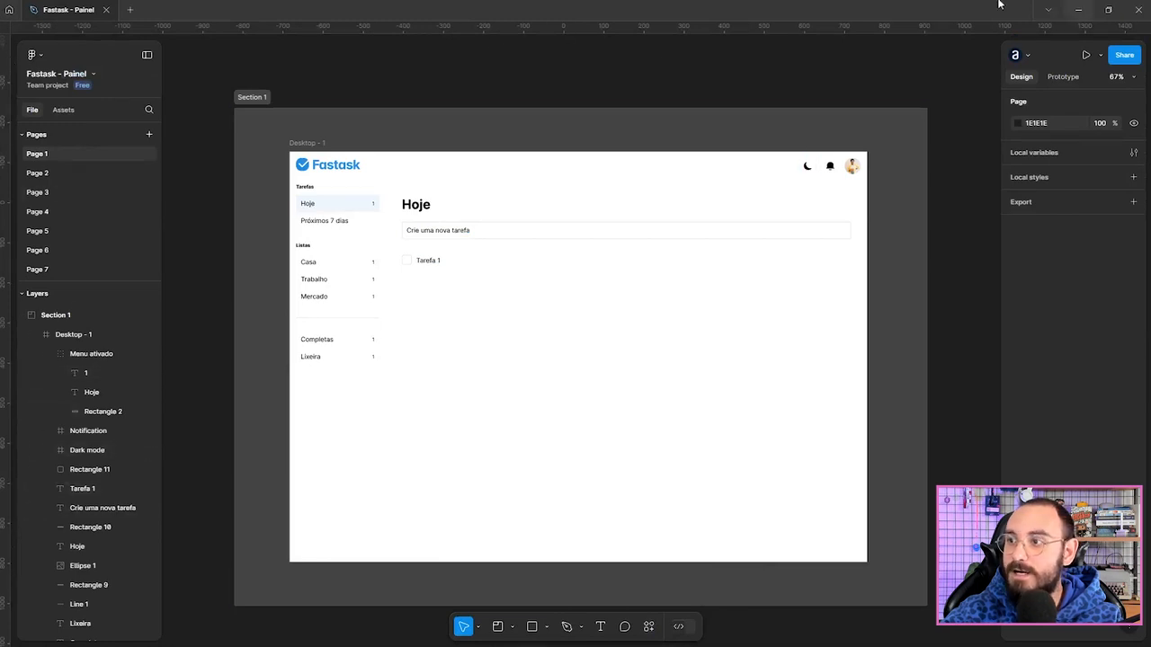
Step: Add a horizontal ruler guide across the Desktop - 1 frame, just below the sidebar divider line
scroll(407, 36, "up", 3)
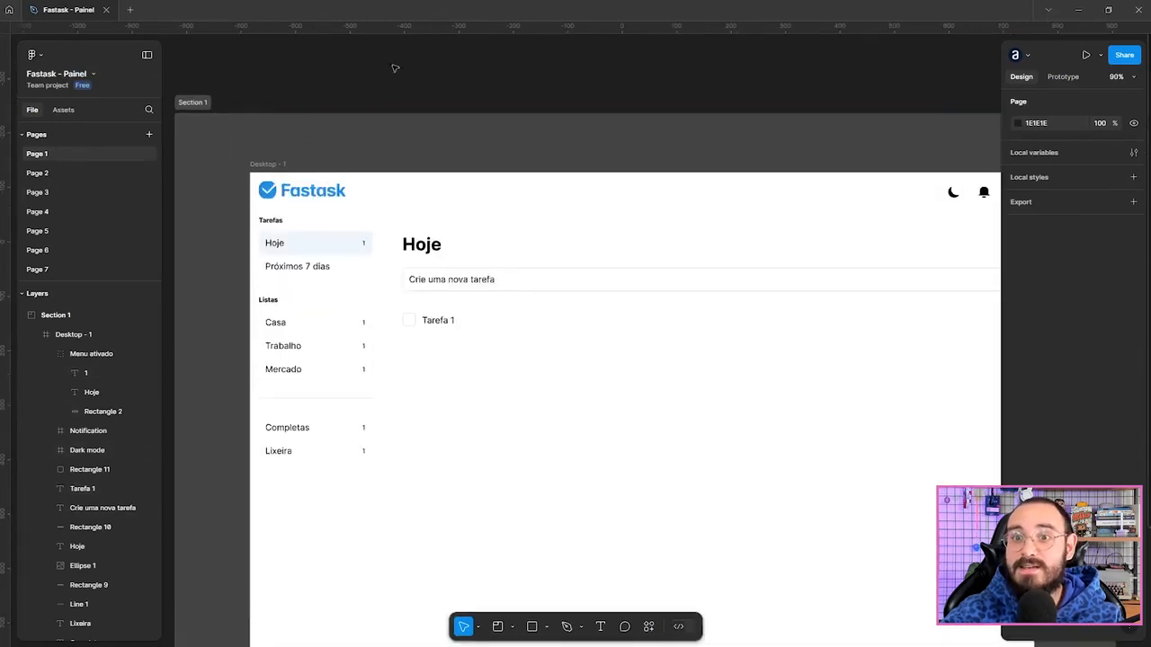
left_click_drag(427, 33, 483, 398)
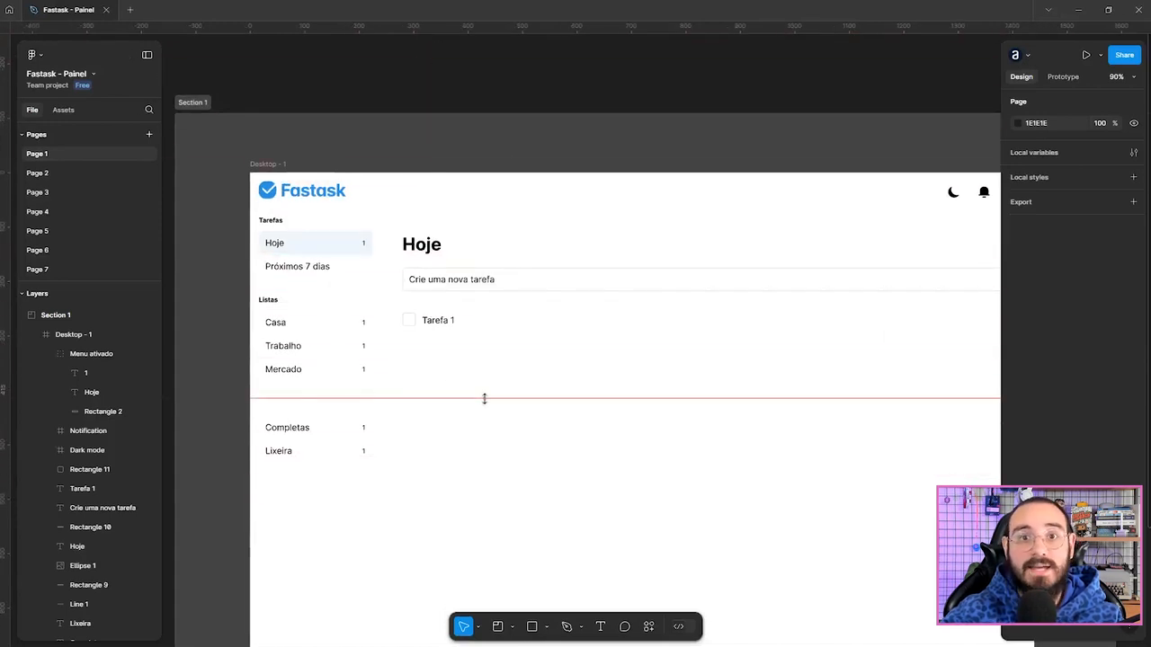
left_click_drag(484, 398, 424, 260)
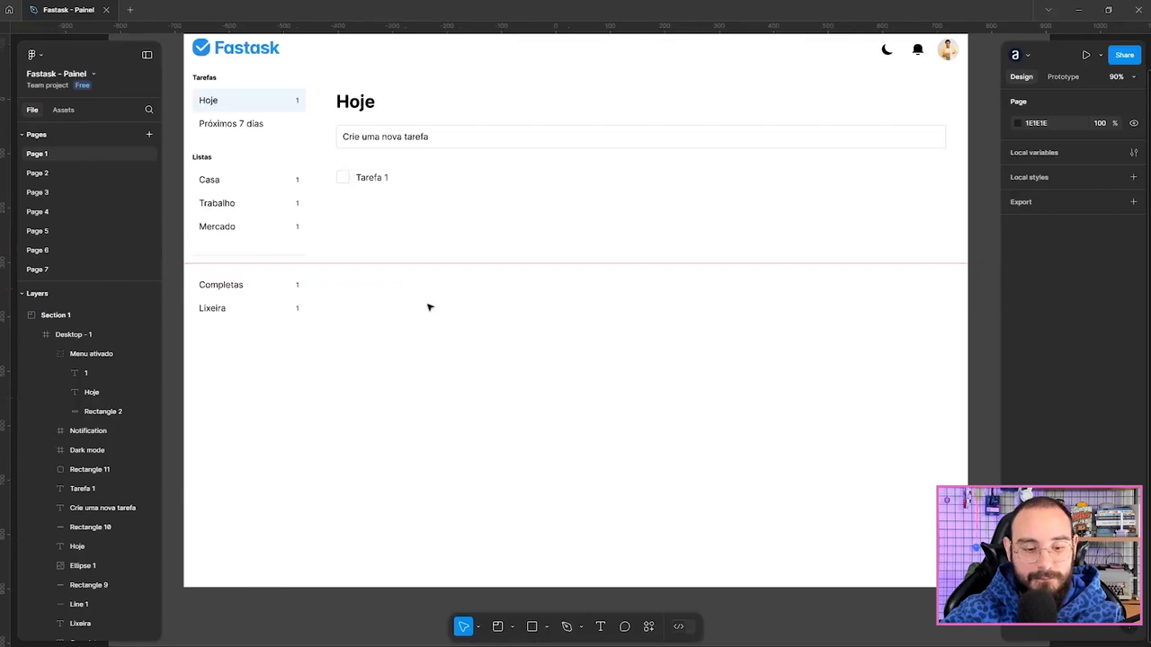
Step: Draw a rectangle about 234 × 140 below the horizontal guide and align its top edge to the guide at X 400, Y 429
key("r")
scroll(430, 290, "up", 5)
left_click_drag(350, 286, 633, 456)
mouse_move(435, 368)
left_mouse_down()
mouse_move(709, 365)
mouse_move(693, 333)
mouse_move(564, 339)
mouse_move(538, 357)
mouse_move(540, 398)
mouse_move(542, 381)
mouse_move(525, 416)
mouse_move(614, 413)
mouse_move(645, 441)
mouse_move(585, 419)
mouse_move(557, 386)
mouse_move(548, 429)
mouse_move(551, 374)
mouse_move(531, 432)
mouse_move(527, 365)
left_mouse_up()
scroll(711, 358, "down", 3)
scroll(554, 360, "up", 2)
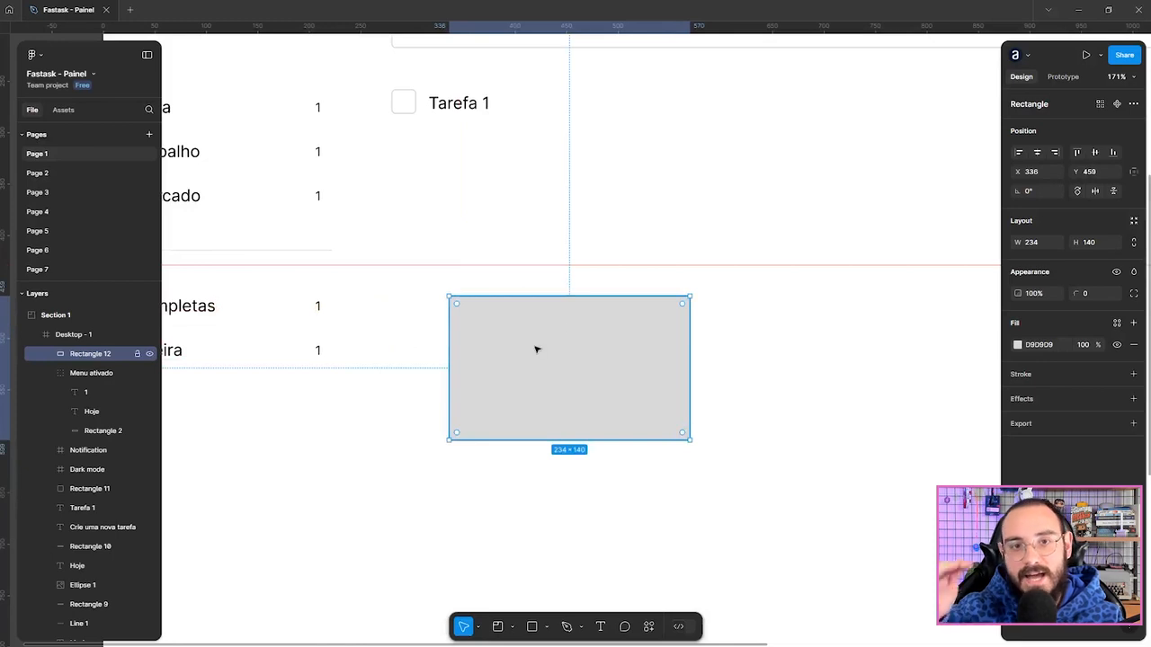
left_click_drag(526, 351, 480, 410)
scroll(521, 401, "down", 3)
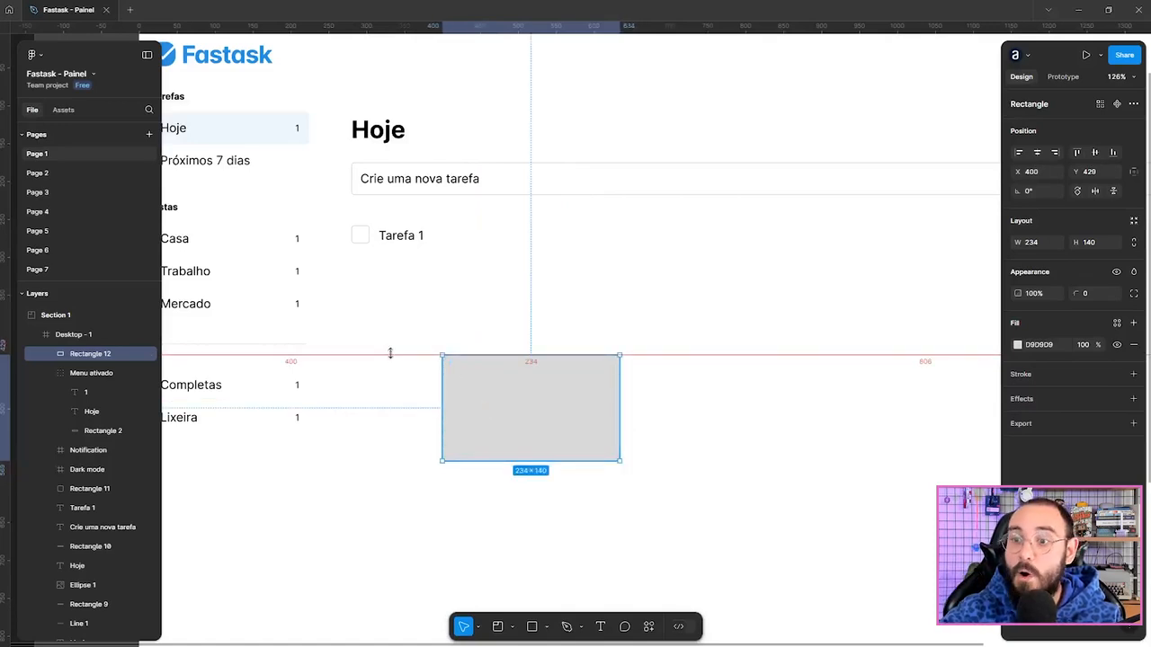
Step: Delete the grey rectangle aligned to the horizontal guide
left_click(390, 351)
left_click(493, 382)
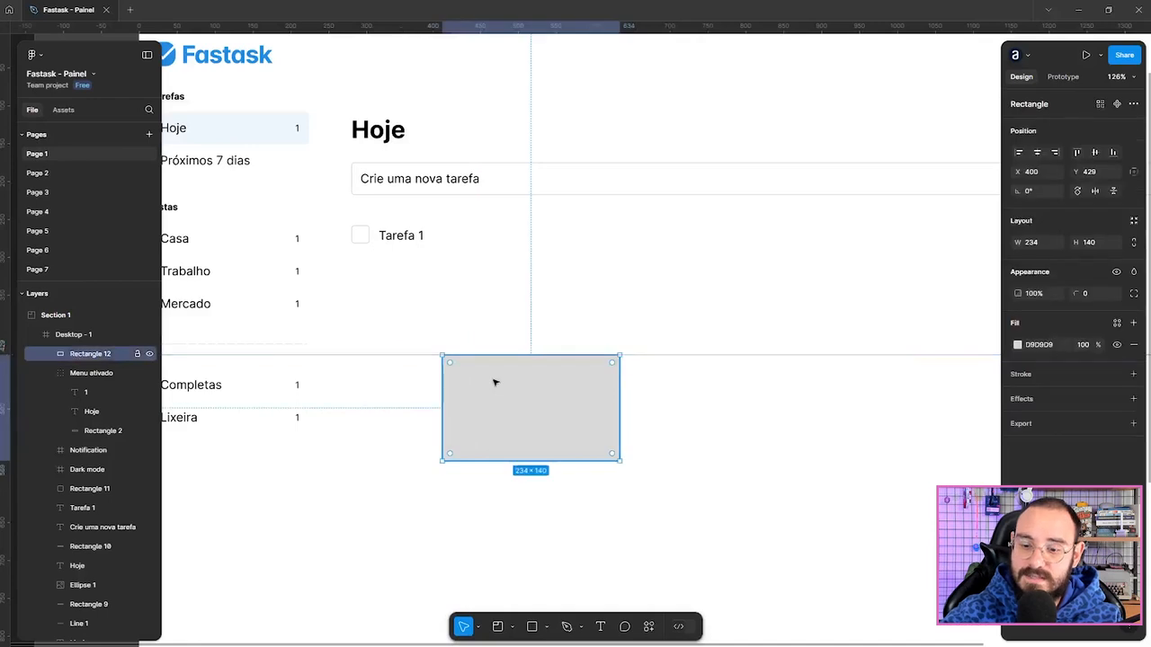
key("Delete")
Step: Add a vertical ruler guide along the right edge of the sidebar rectangle in the Desktop - 1 frame
scroll(521, 329, "left", 3)
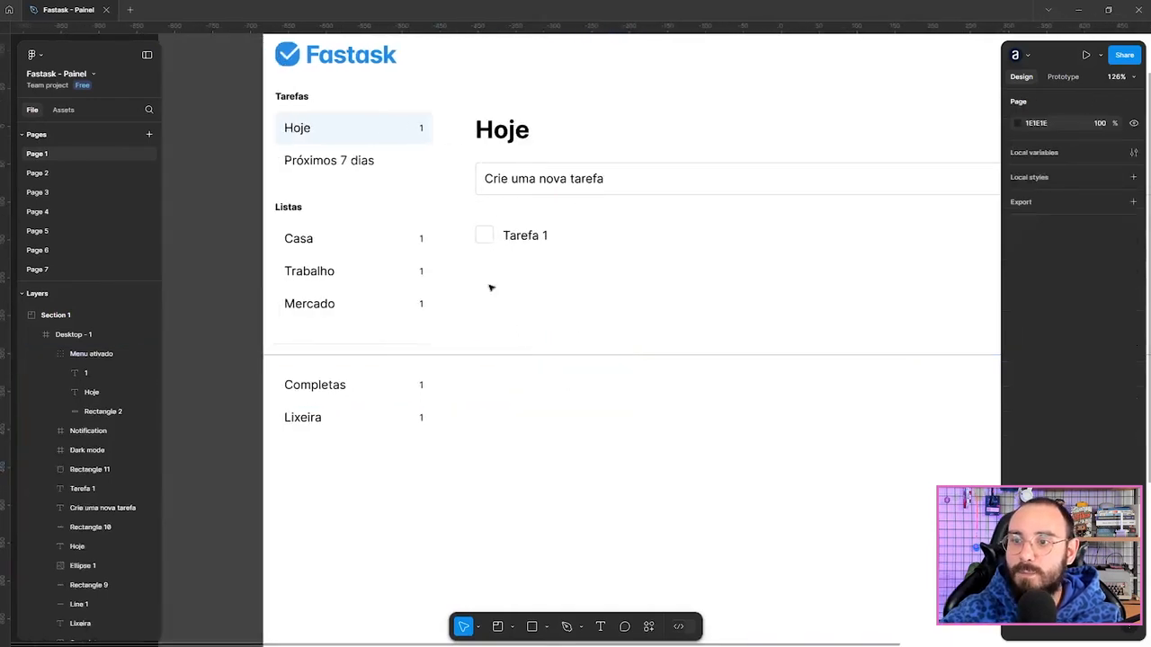
left_click(440, 149)
scroll(439, 105, "up", 3)
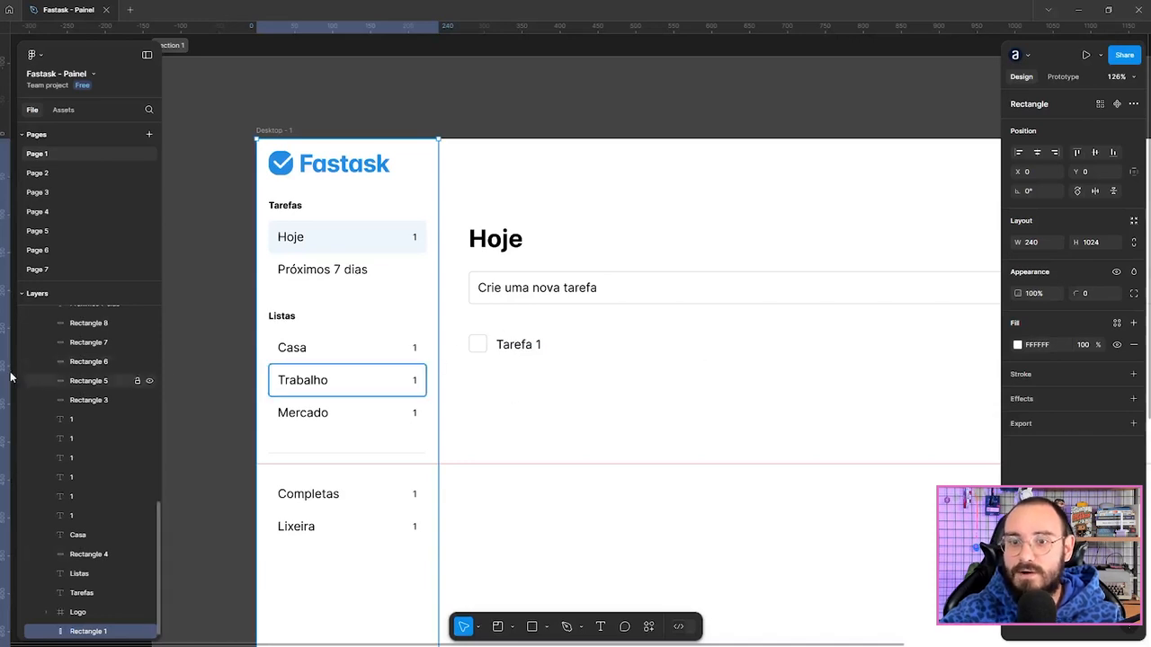
left_click_drag(4, 375, 439, 391)
left_click(496, 405)
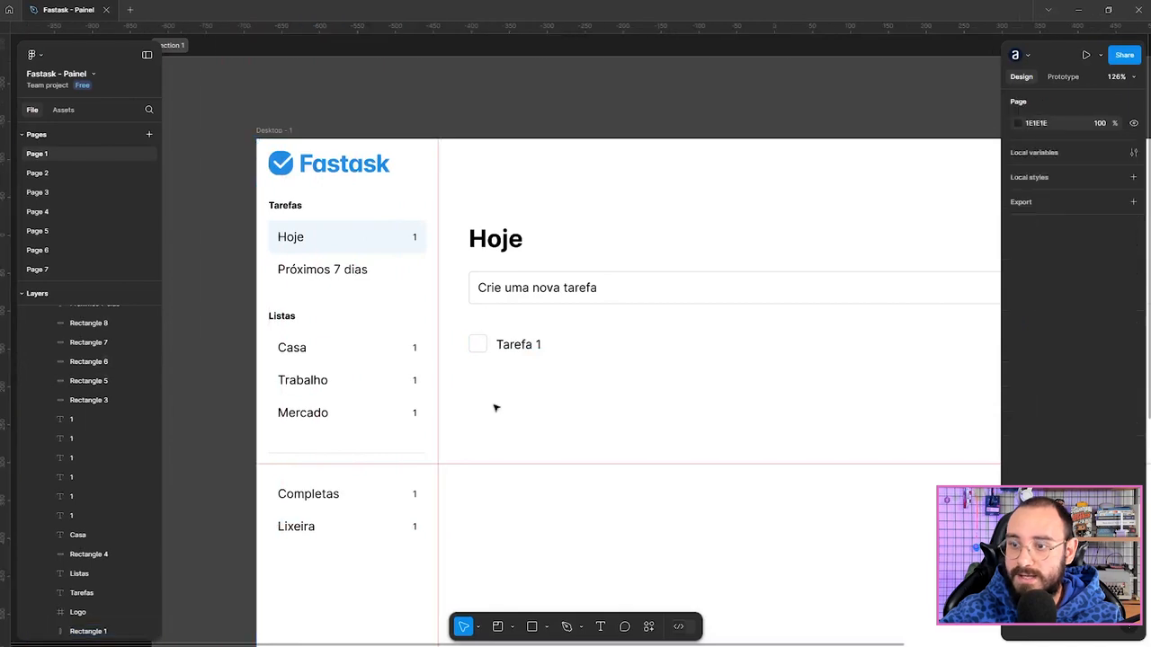
Step: Add a second vertical ruler guide along the left edge of the large "Hoje" heading
left_click(479, 245)
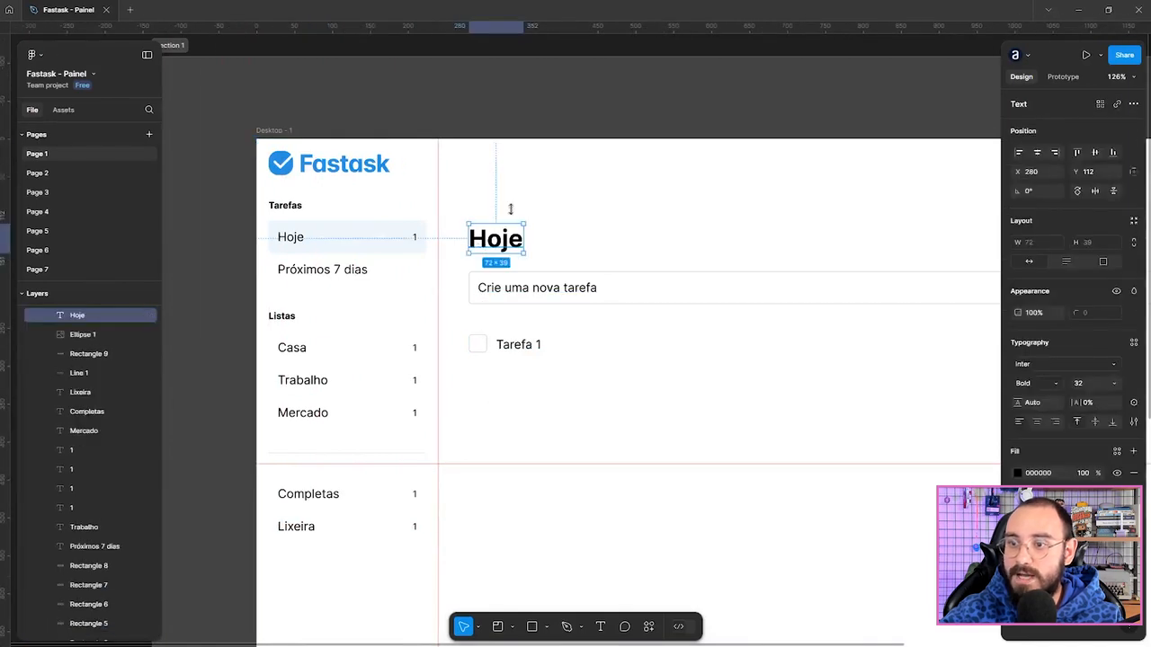
scroll(491, 210, "up", 10)
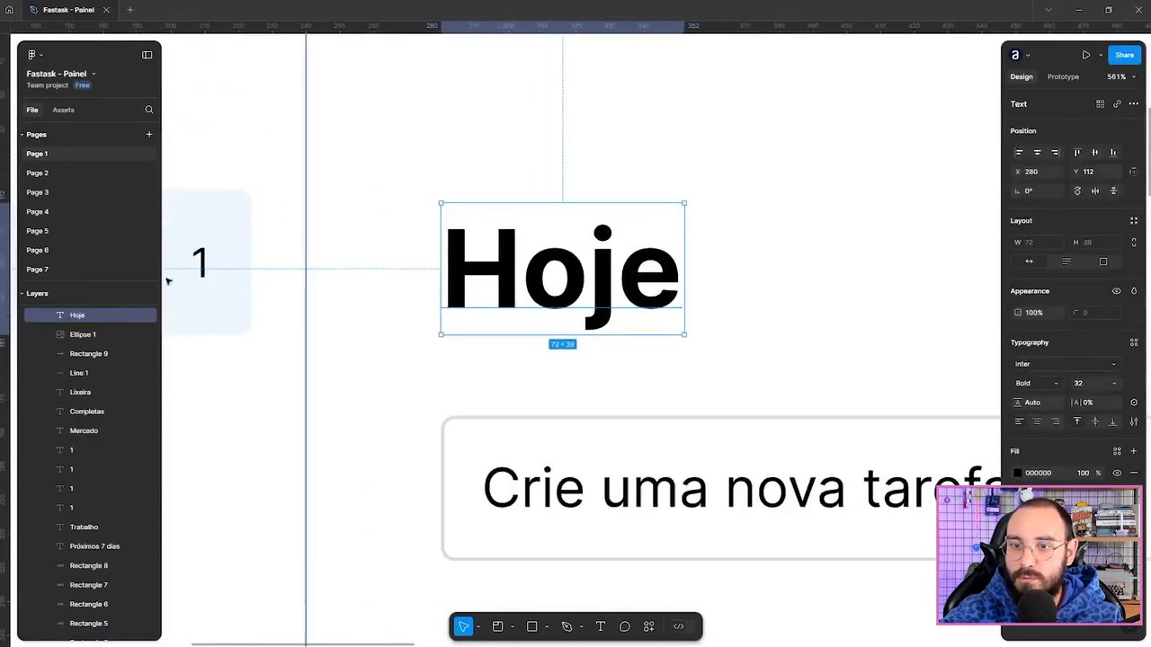
left_click_drag(5, 303, 441, 342)
scroll(419, 342, "down", 10)
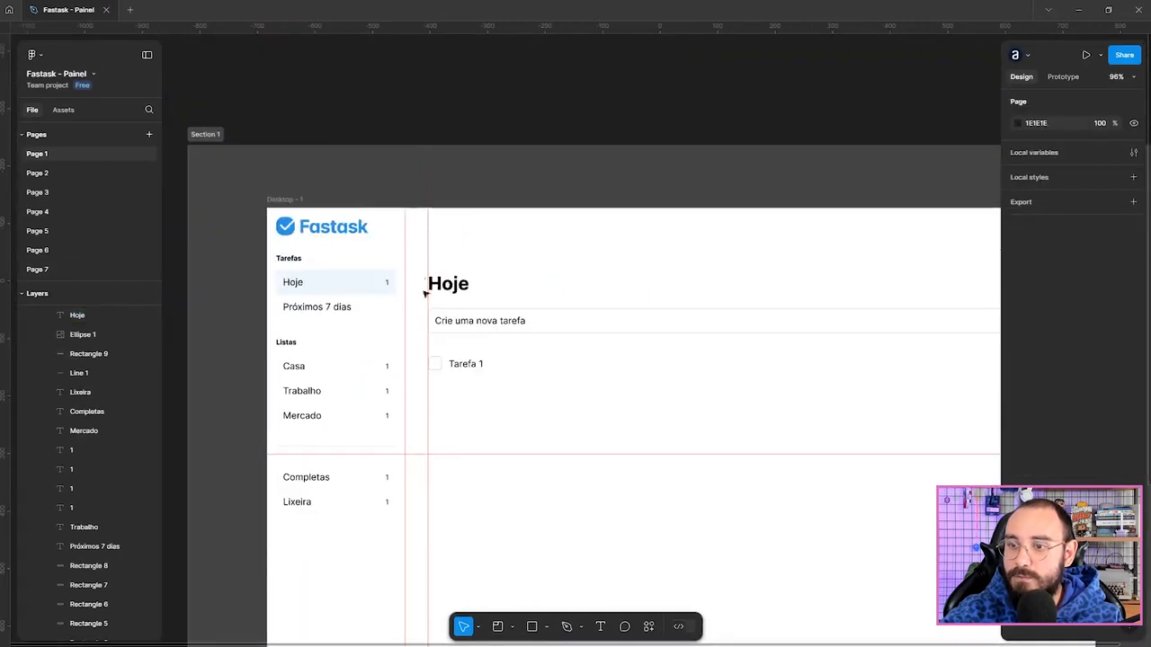
Step: Delete the horizontal guide that crosses the frame below the sidebar divider
left_click(421, 454)
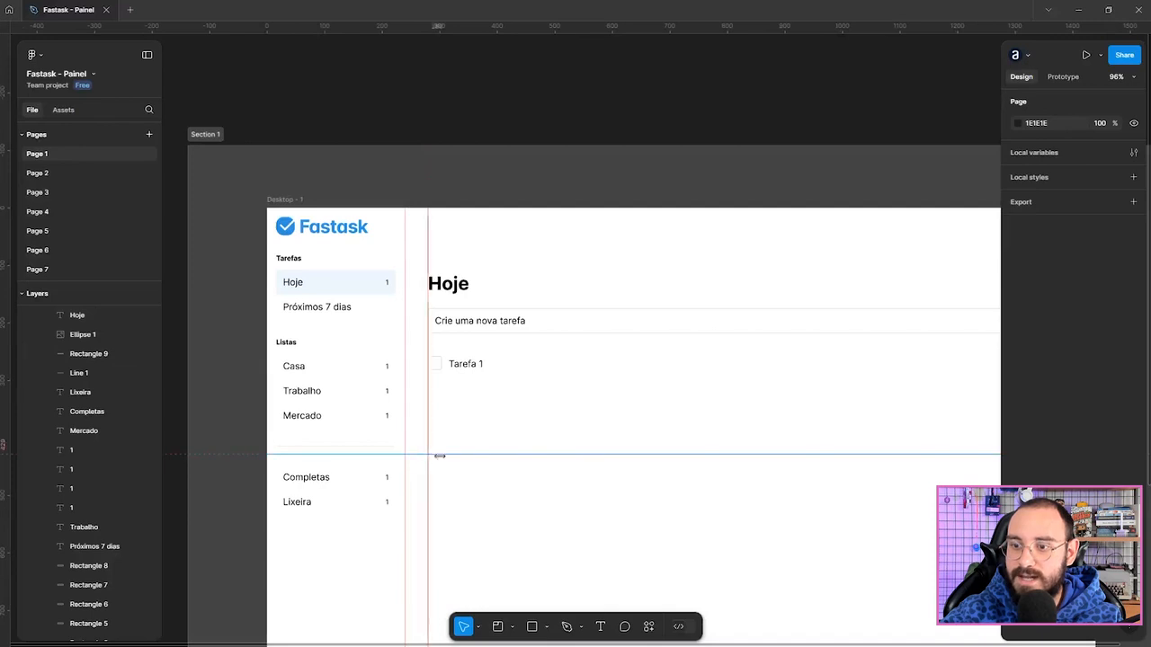
left_click(599, 444)
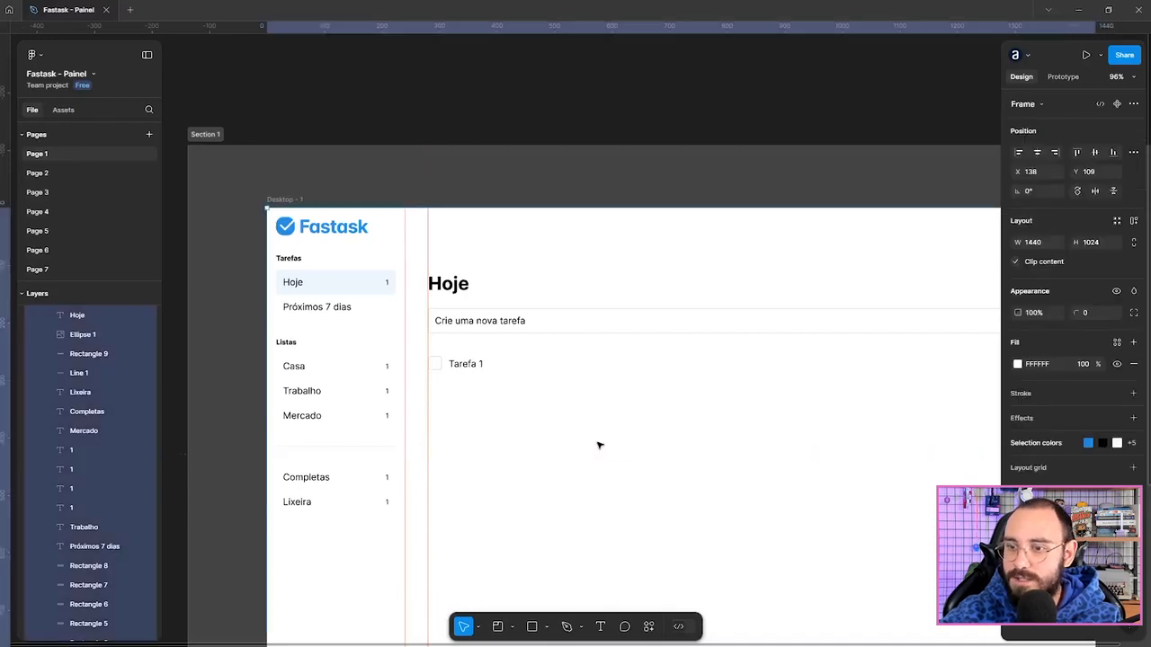
scroll(457, 254, "down", 5)
scroll(456, 122, "down", 2)
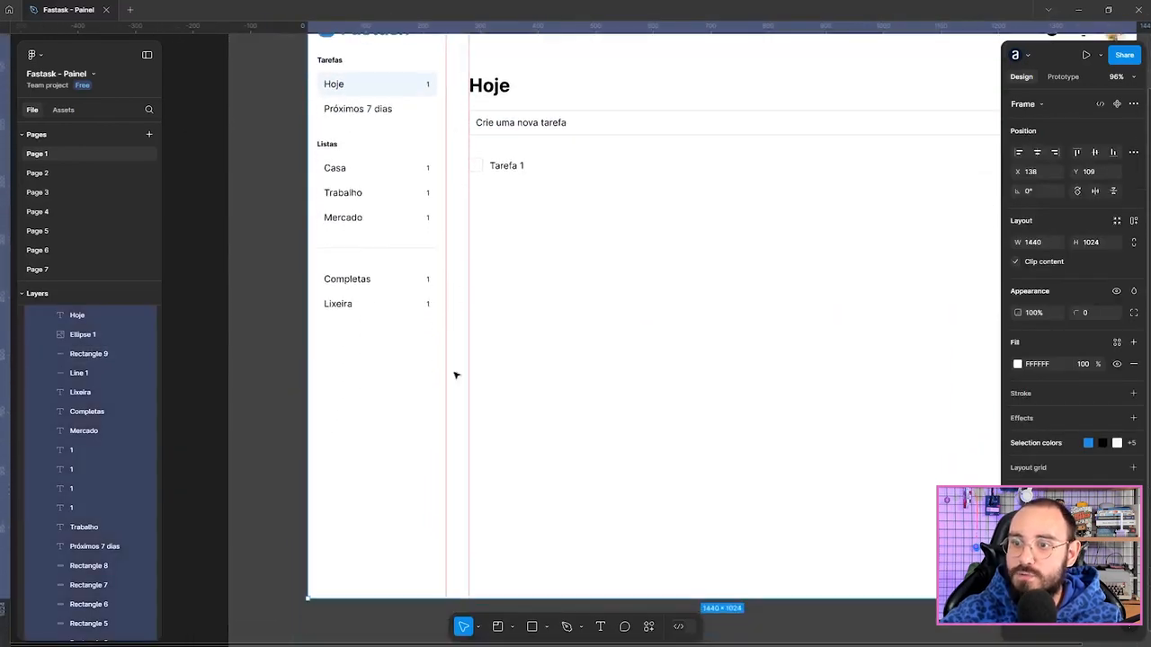
scroll(490, 263, "up", 4)
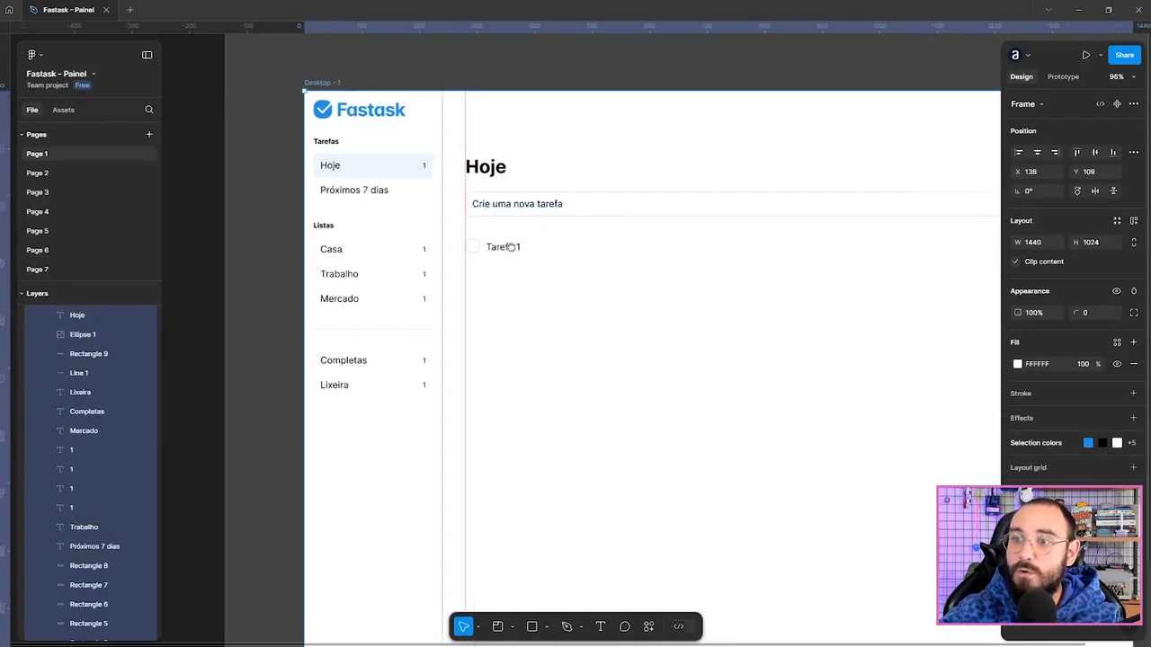
scroll(428, 280, "up", 3)
scroll(428, 281, "right", 6)
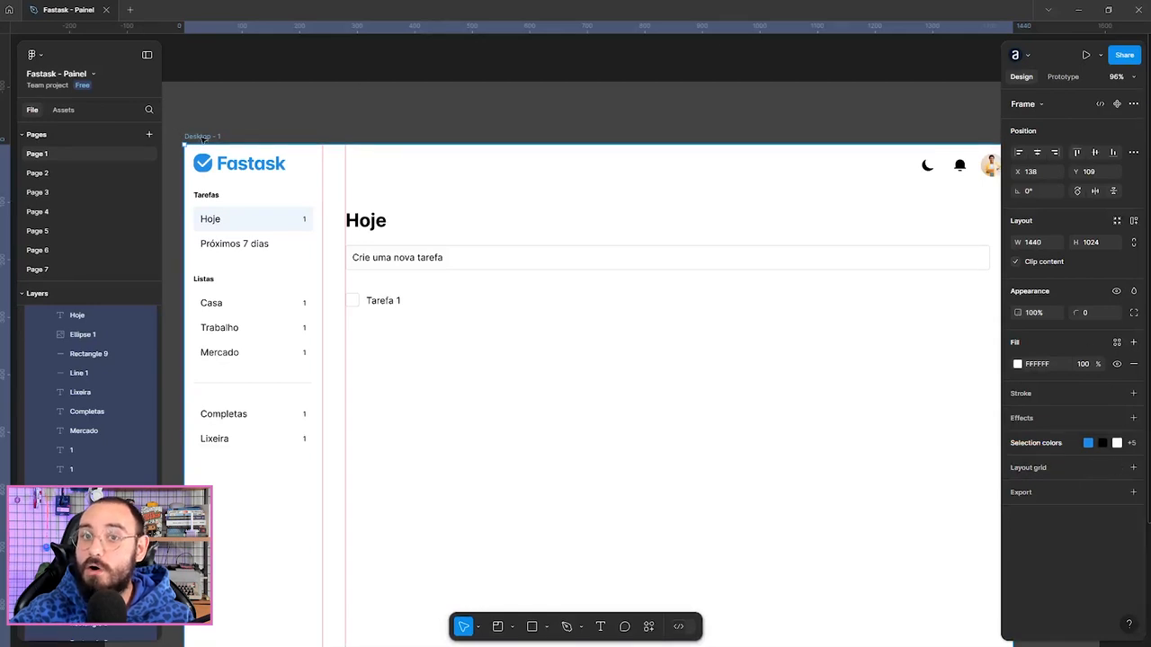
Step: Add a uniform 8 px layout grid to the Desktop - 1 frame
left_click(363, 226)
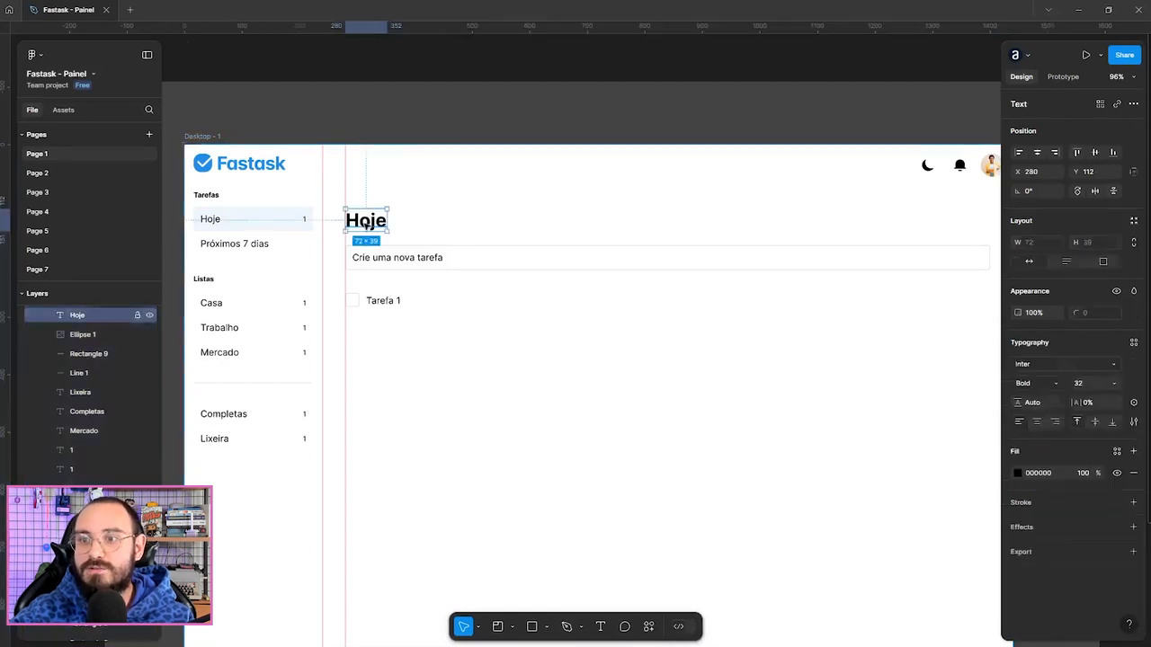
left_click(260, 220)
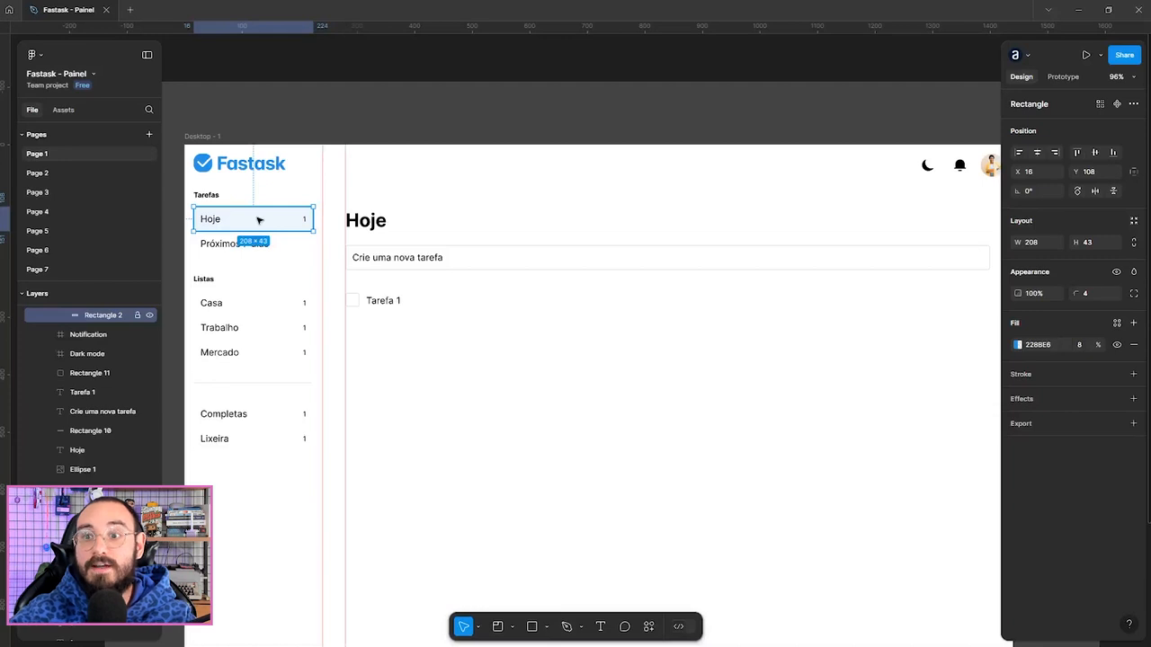
left_click(207, 137)
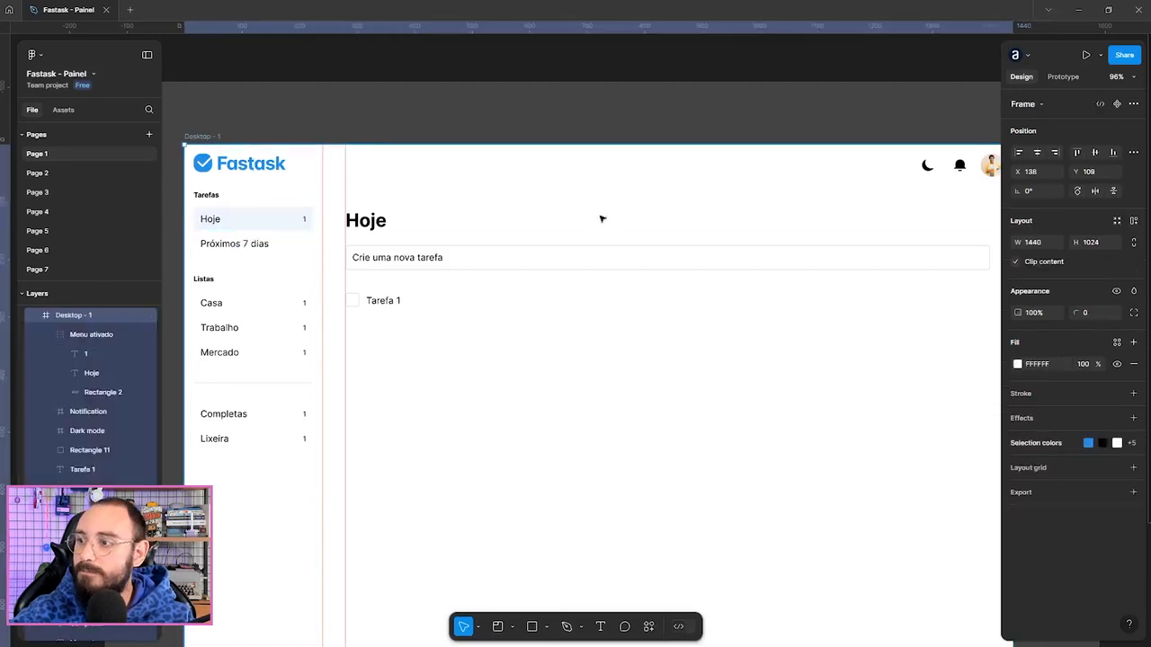
left_click(1134, 472)
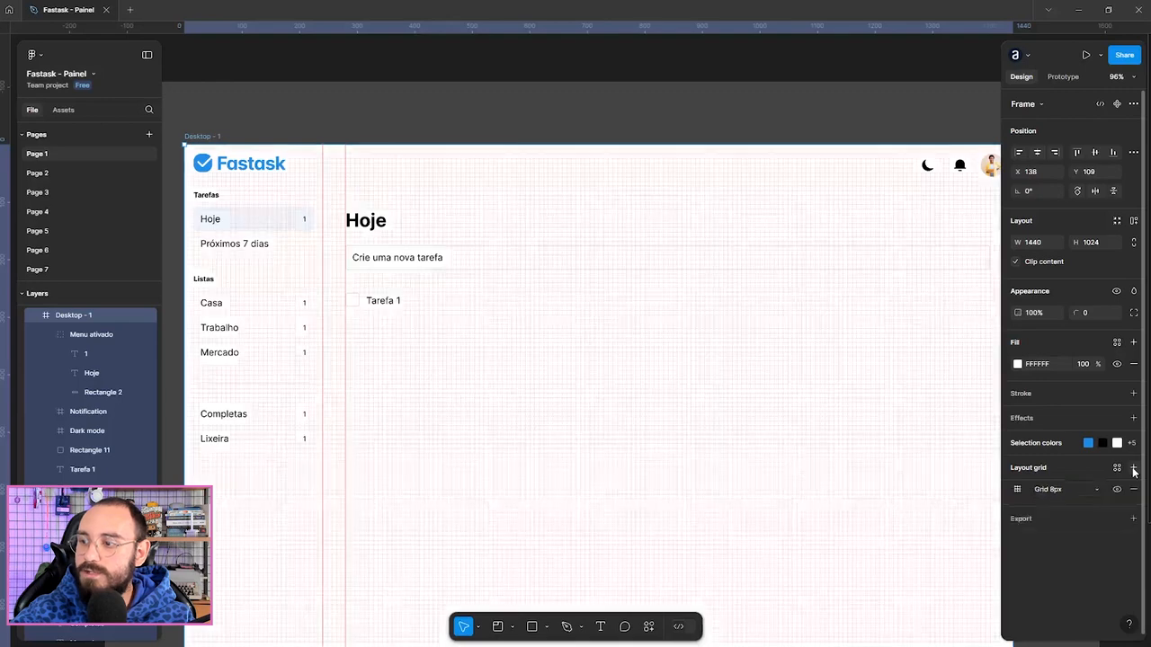
scroll(746, 328, "down", 1)
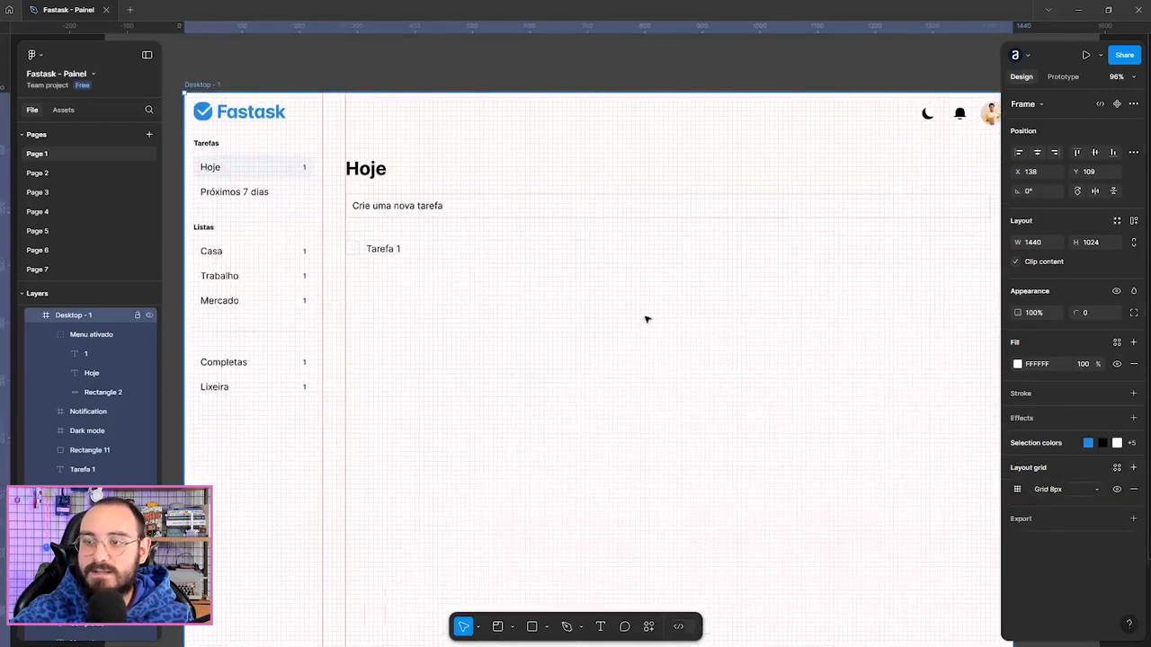
scroll(647, 319, "down", 2, "ctrl")
scroll(851, 416, "down", 1)
scroll(563, 161, "up", 1, "ctrl")
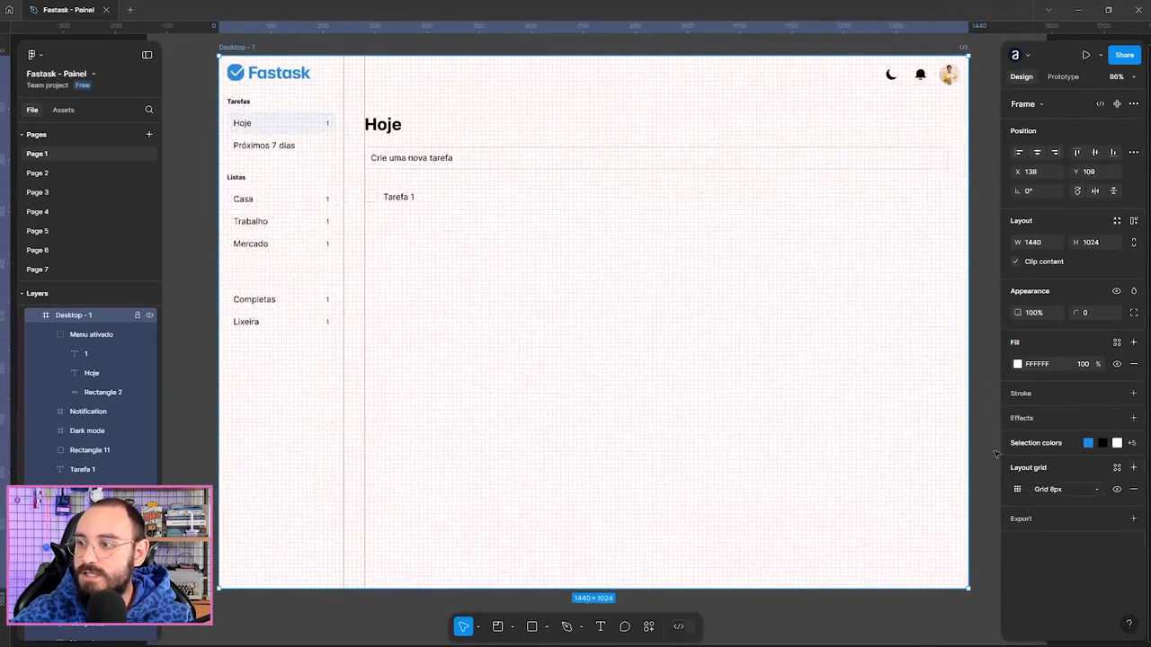
Step: Switch the Desktop - 1 layout grid to columns and rows, and return it to a uniform grid
left_click(1050, 490)
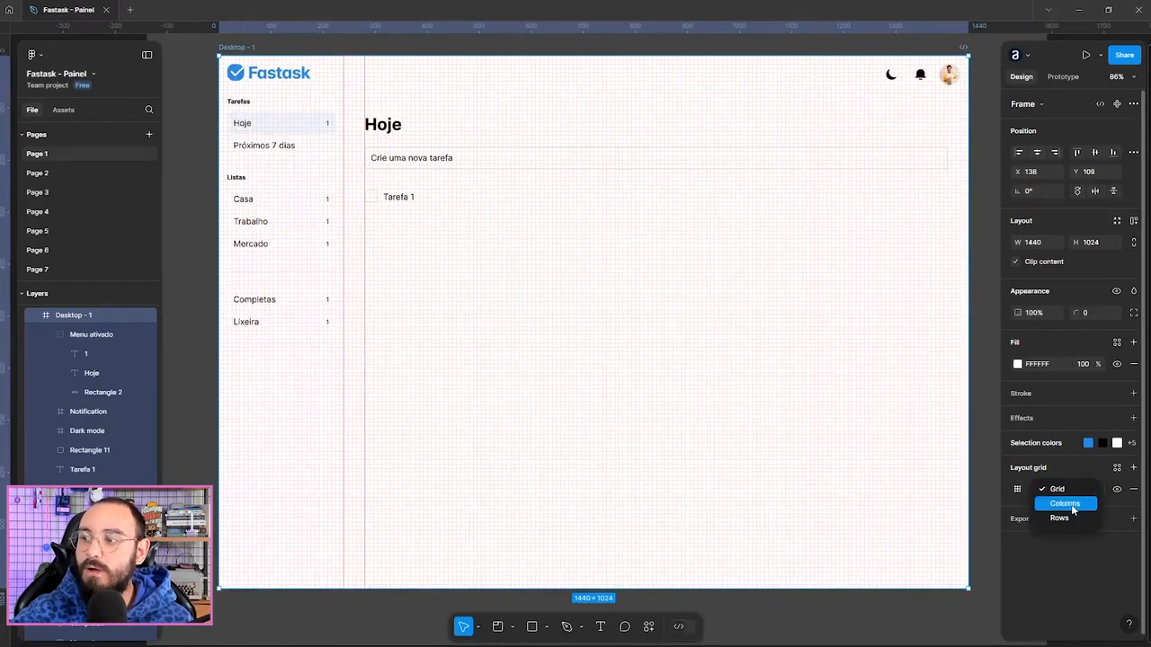
left_click(1071, 505)
left_click(1066, 490)
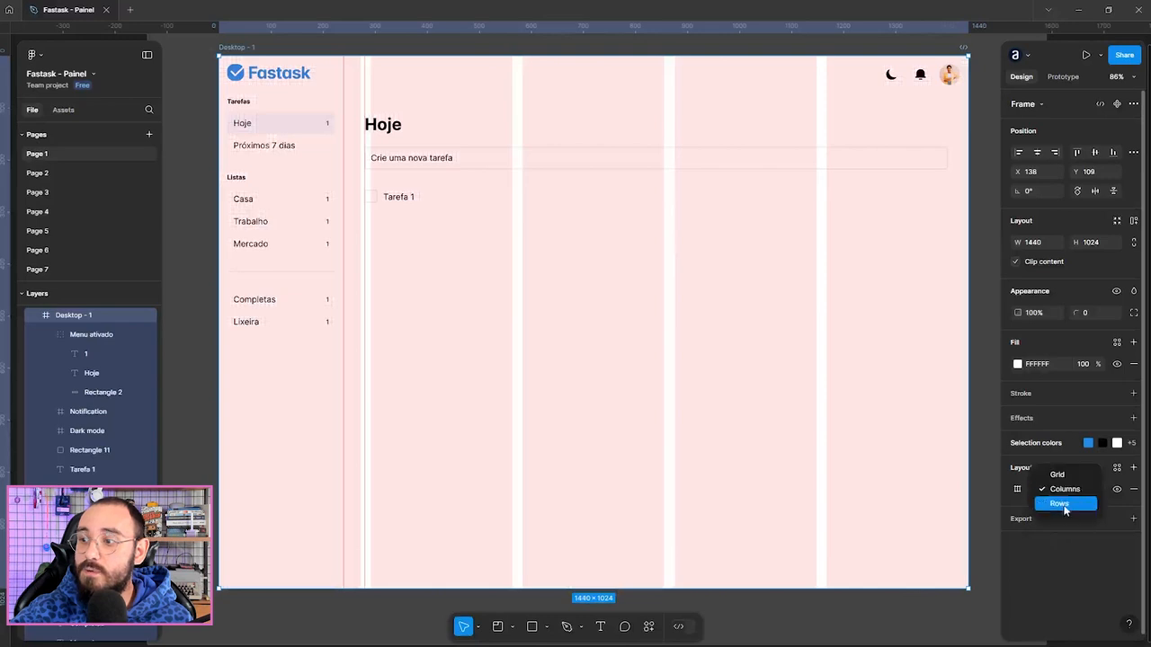
left_click(1063, 505)
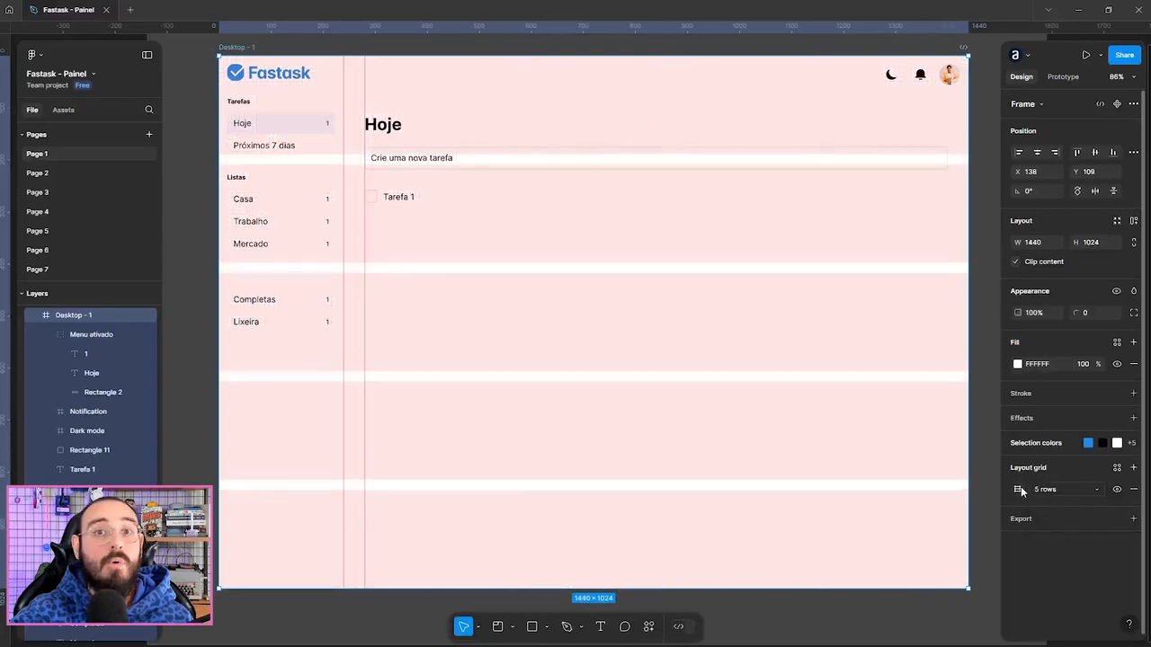
left_click(1054, 491)
left_click(1054, 460)
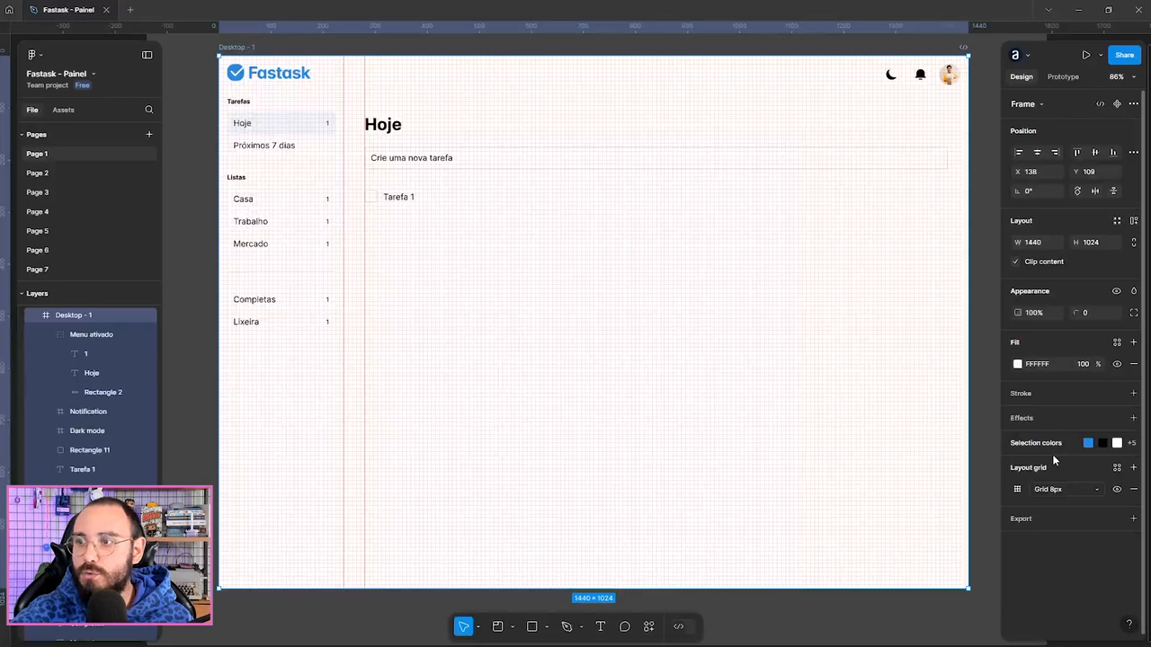
Step: Inspect the Dark mode moon icon frame's size against the 8 px layout grid
scroll(904, 68, "up", 3)
scroll(905, 66, "up", 10)
left_click(791, 151)
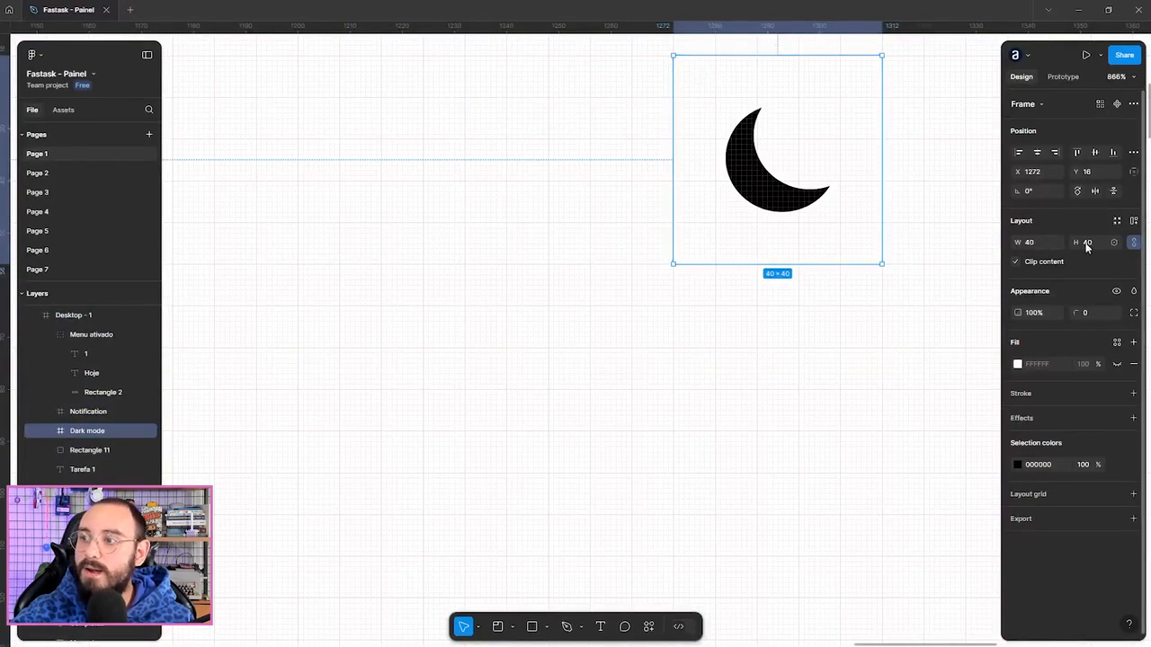
Step: Remove the layout grid from the Desktop - 1 frame
scroll(809, 296, "down", 8)
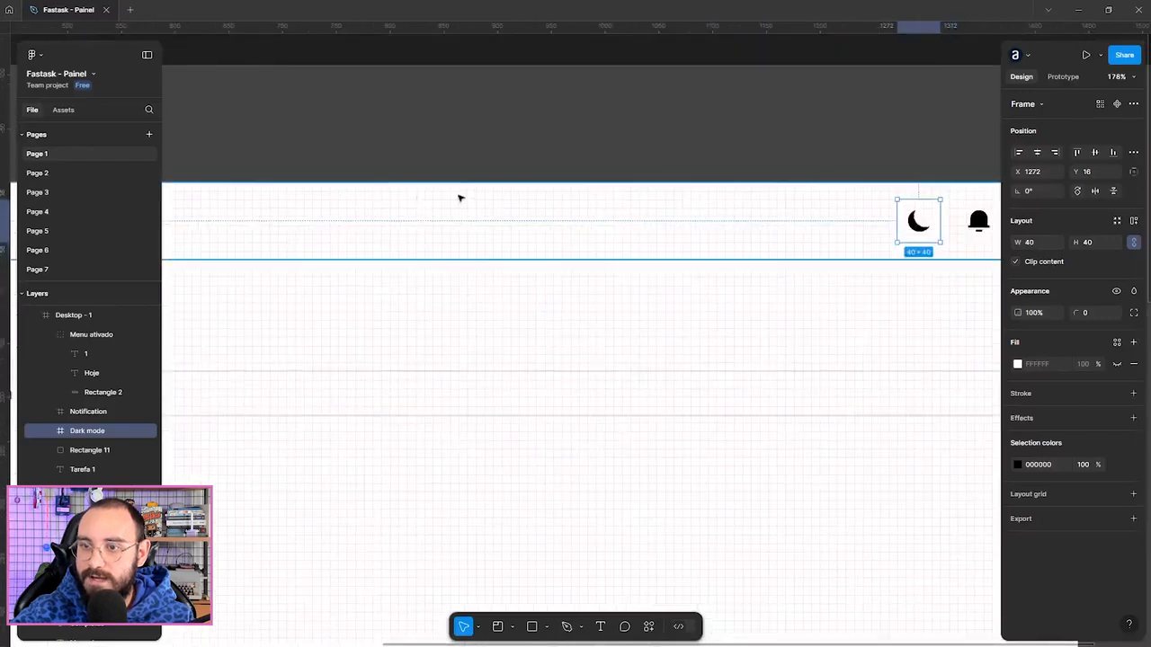
left_click_drag(461, 198, 1064, 162)
left_click_drag(470, 162, 1072, 158)
left_click(772, 135)
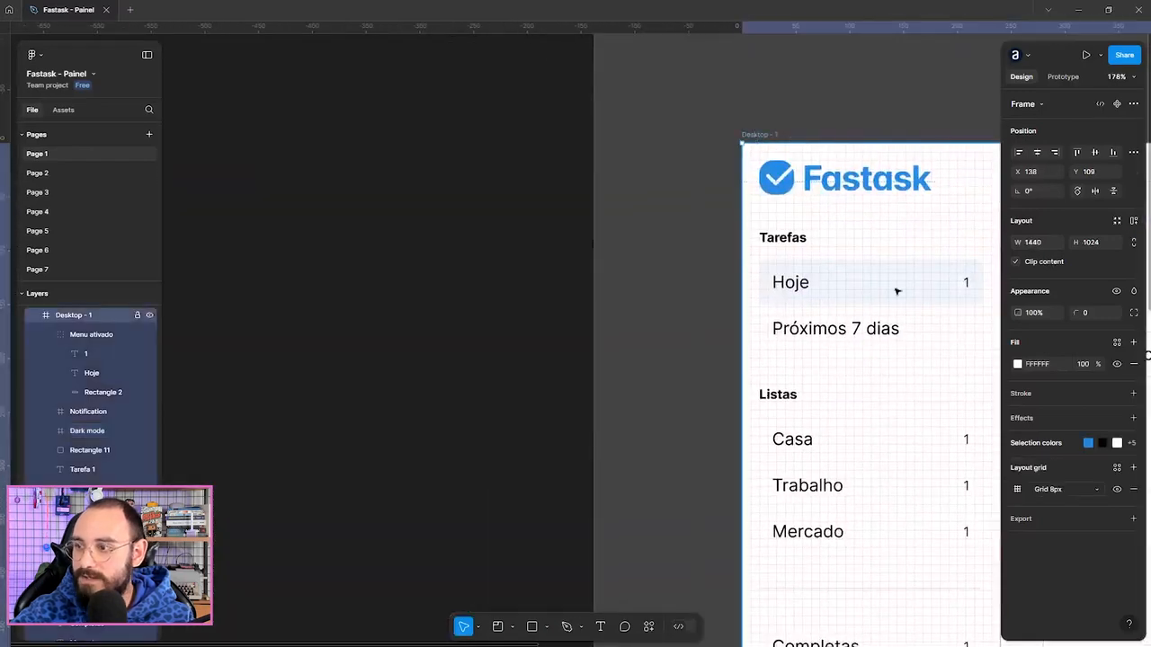
left_click(1134, 489)
Step: Try an 8 px layout grid on the Dark mode moon icon frame and remove it
left_click_drag(493, 255, 221, 260)
left_click_drag(980, 216, 215, 213)
left_click_drag(900, 203, 416, 193)
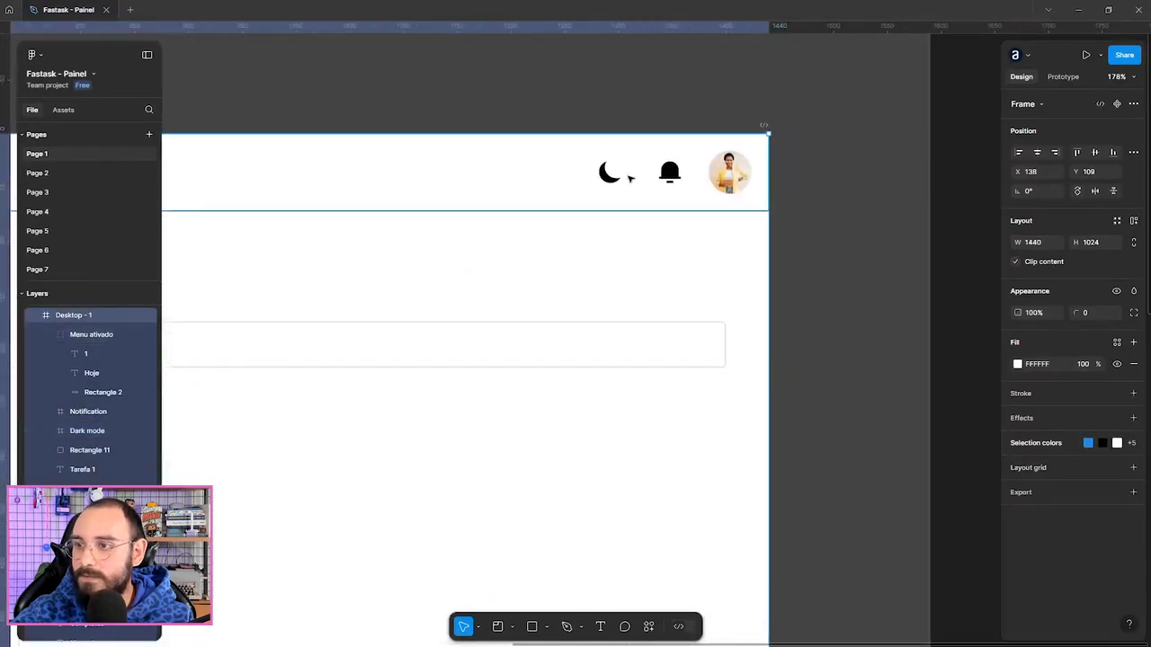
left_click(630, 178)
scroll(630, 178, "up", 5)
left_click(1134, 493)
scroll(629, 199, "up", 5)
scroll(631, 195, "down", 6)
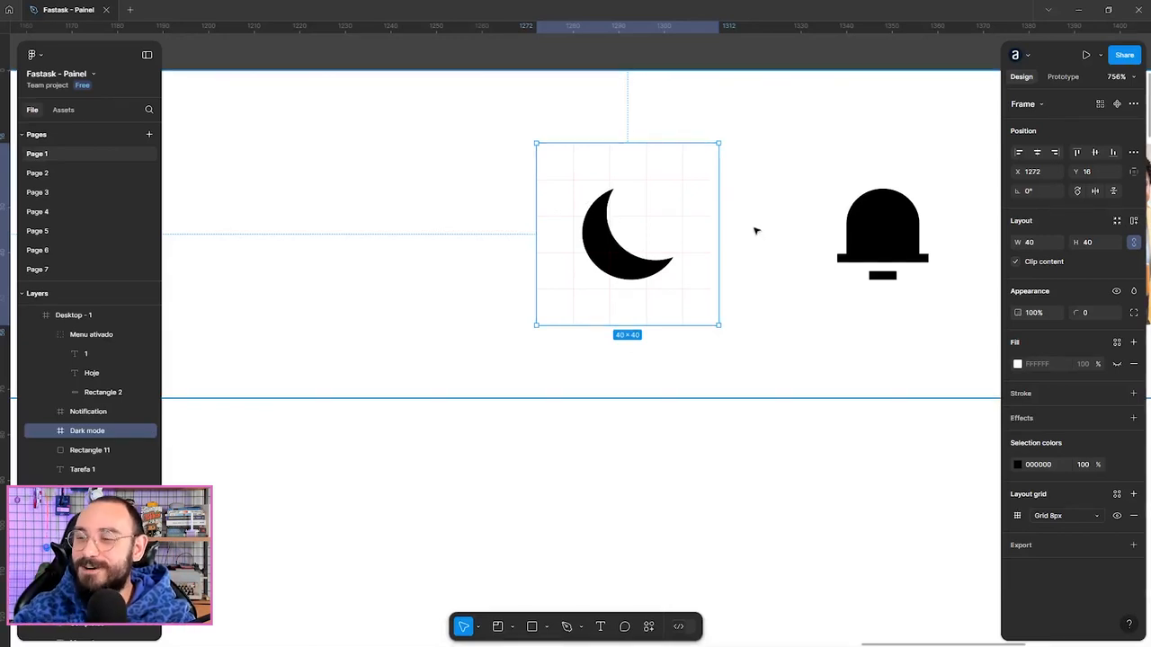
left_click(1132, 515)
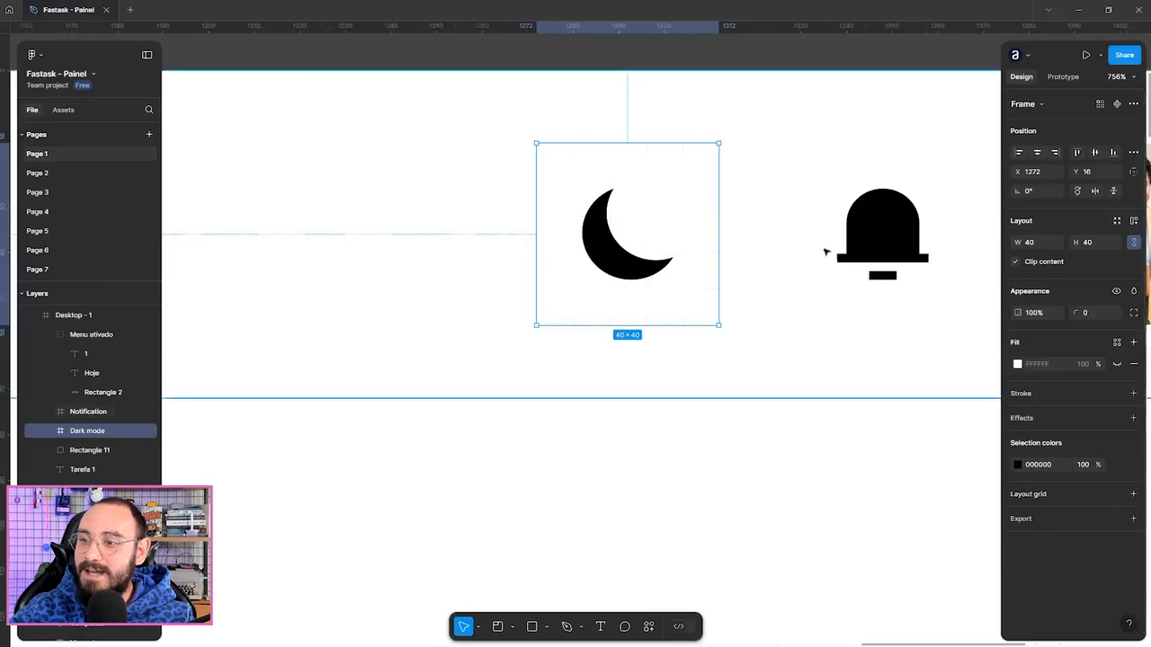
Step: Add a layout grid to the Desktop - 1 frame and set it to columns
scroll(823, 247, "down", 5)
scroll(824, 245, "down", 3)
left_click_drag(445, 234, 752, 172)
left_click(214, 151)
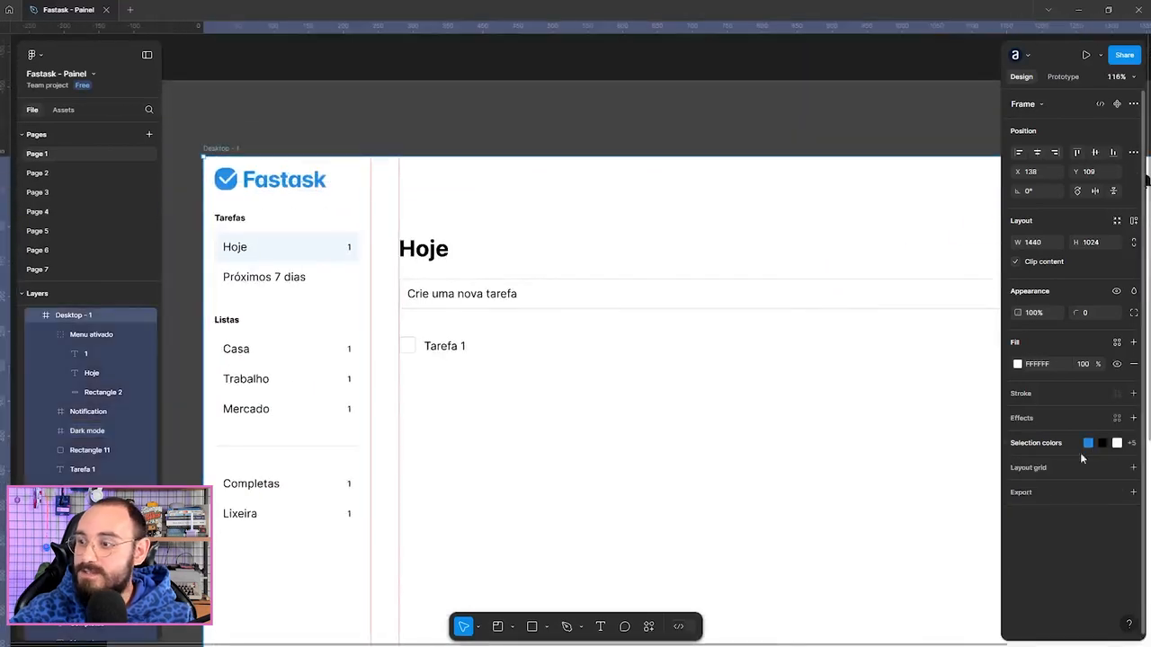
left_click(1132, 469)
left_click(1052, 489)
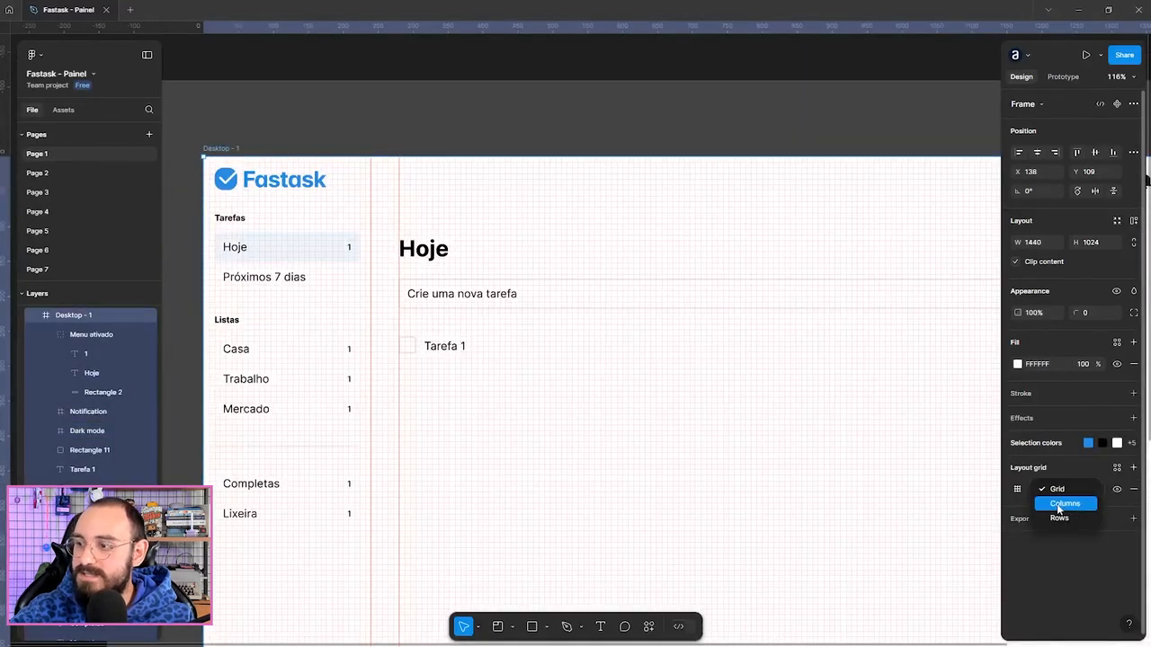
left_click(1056, 505)
scroll(534, 203, "down", 3)
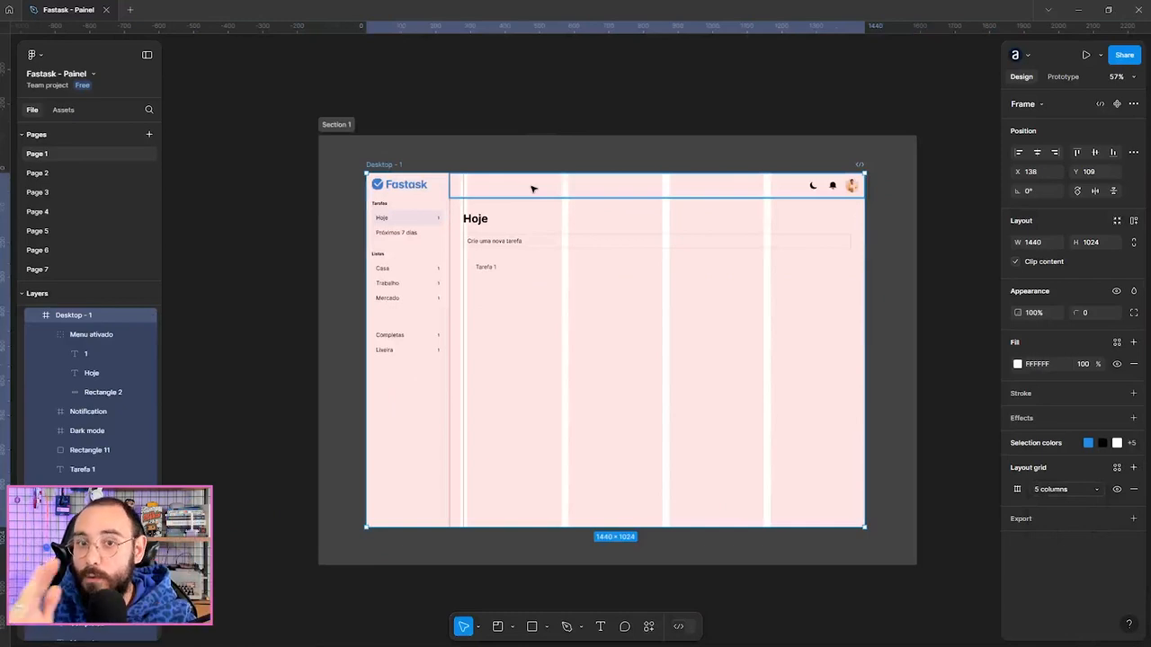
Step: Try the rows layout on the Desktop - 1 frame and switch it to a uniform grid
left_click(1052, 489)
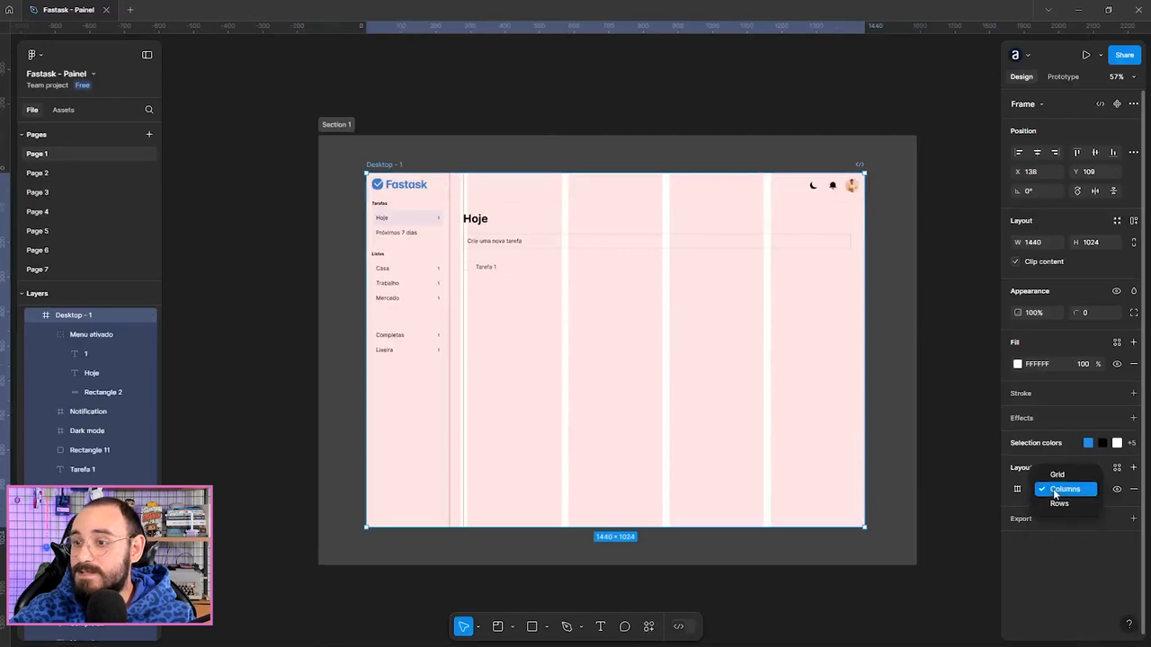
left_click(1058, 504)
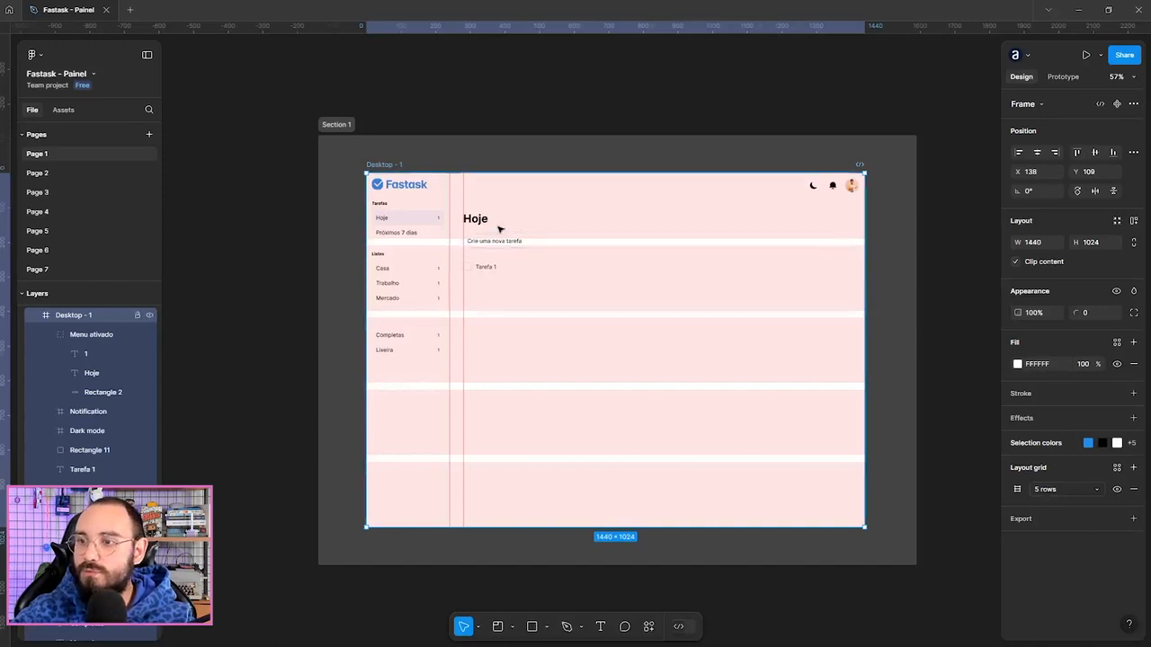
scroll(501, 226, "up", 4, "ctrl")
left_click(1082, 491)
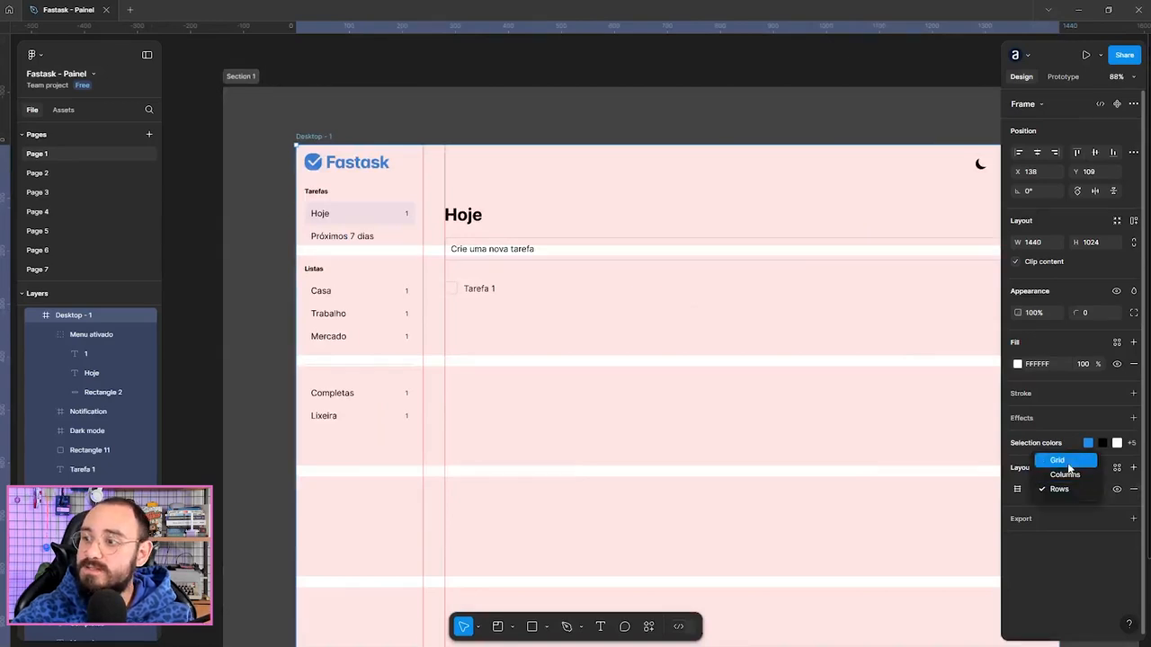
left_click(1059, 460)
Step: Open the layout grid settings, try a grid size of 24, and return the size to 8
left_click(1016, 491)
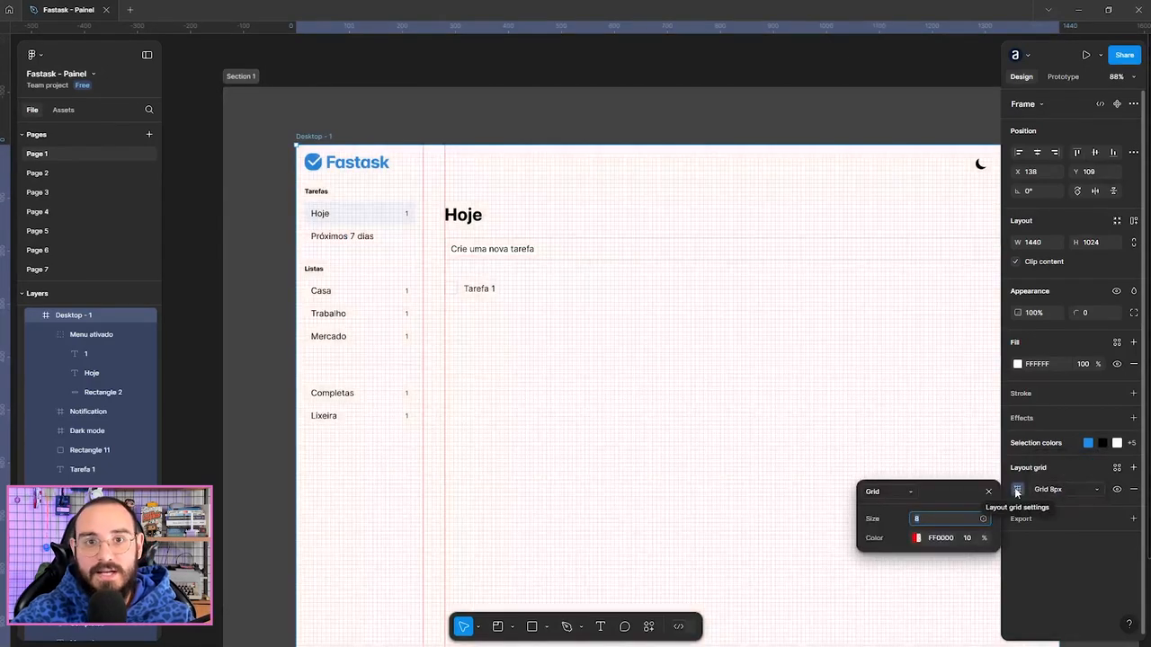
key("Up")
key("Up")
key("Up")
key("Up")
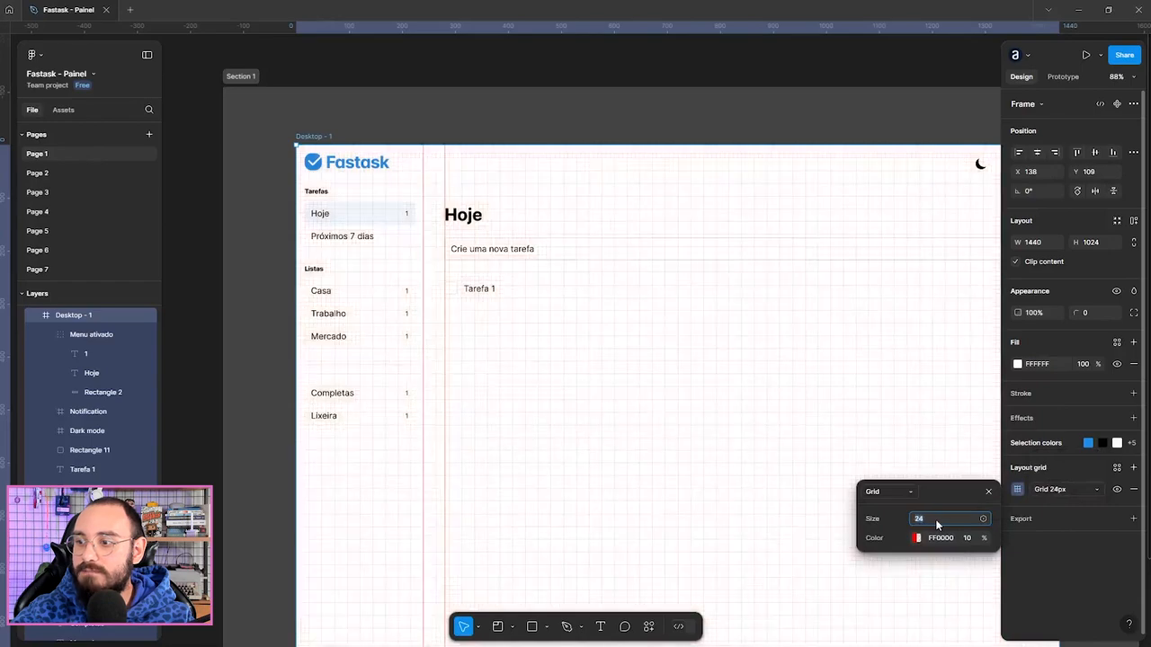
key("Down")
key("Down")
key("Down")
key("Down")
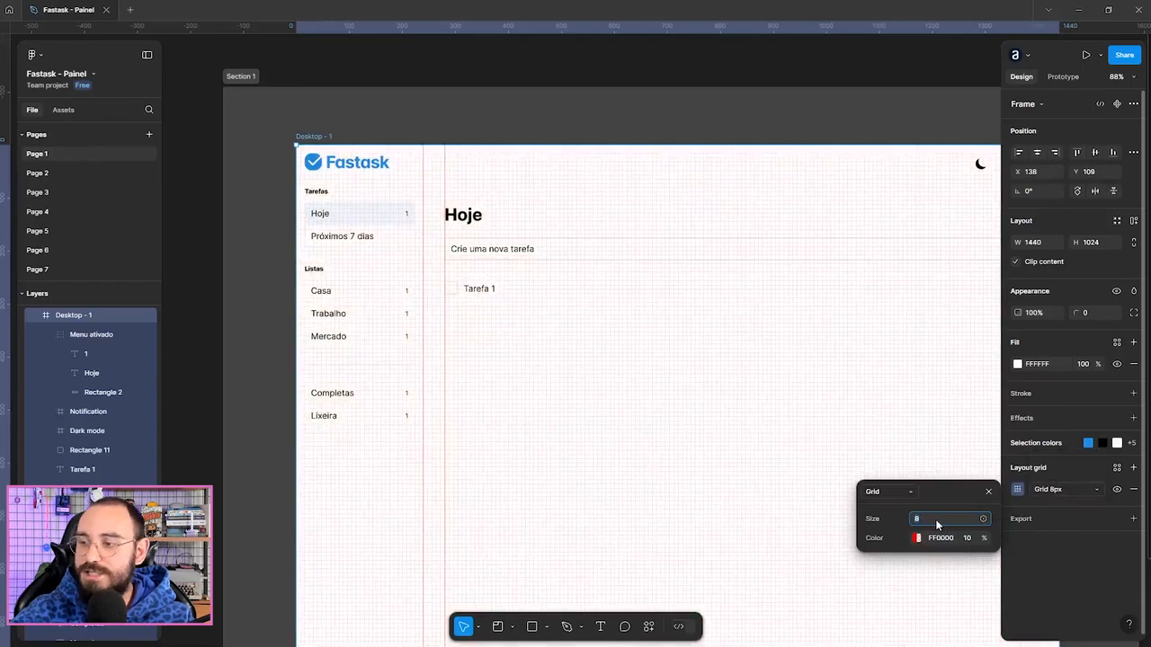
Step: Change the layout grid type to columns and rows in its settings, ending on columns
left_click(881, 493)
left_click(889, 506)
left_click(889, 491)
left_click(890, 506)
left_click(892, 492)
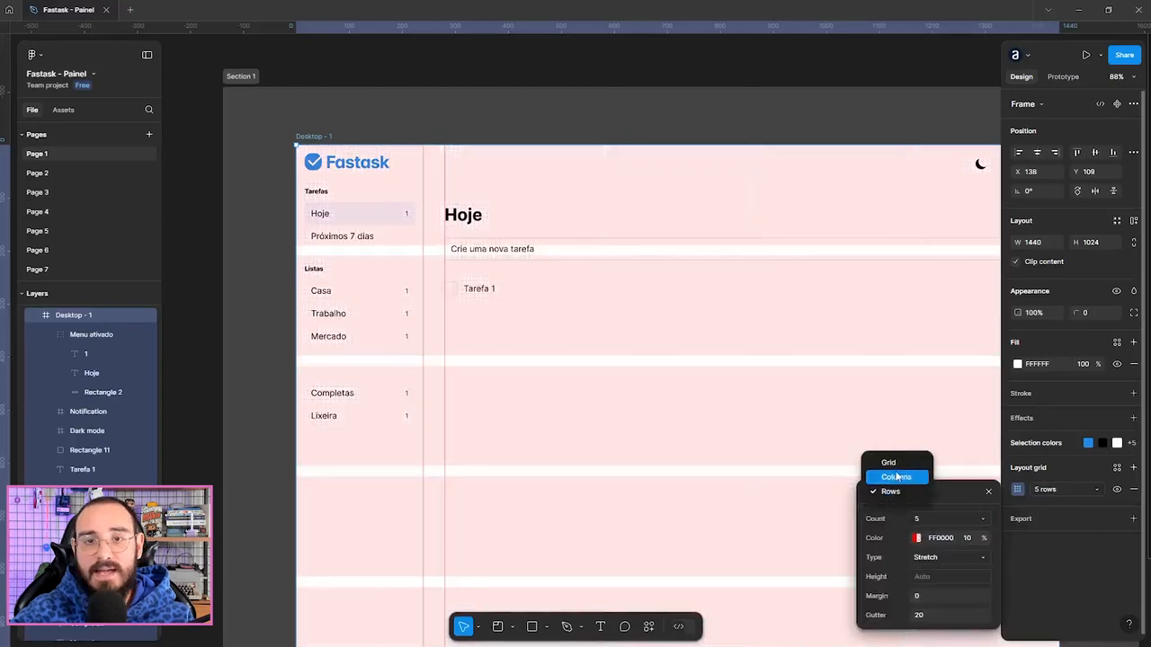
left_click(896, 477)
Step: Examine the alignment type options for the column layout and the row layout, keeping Stretch for both
left_click(945, 562)
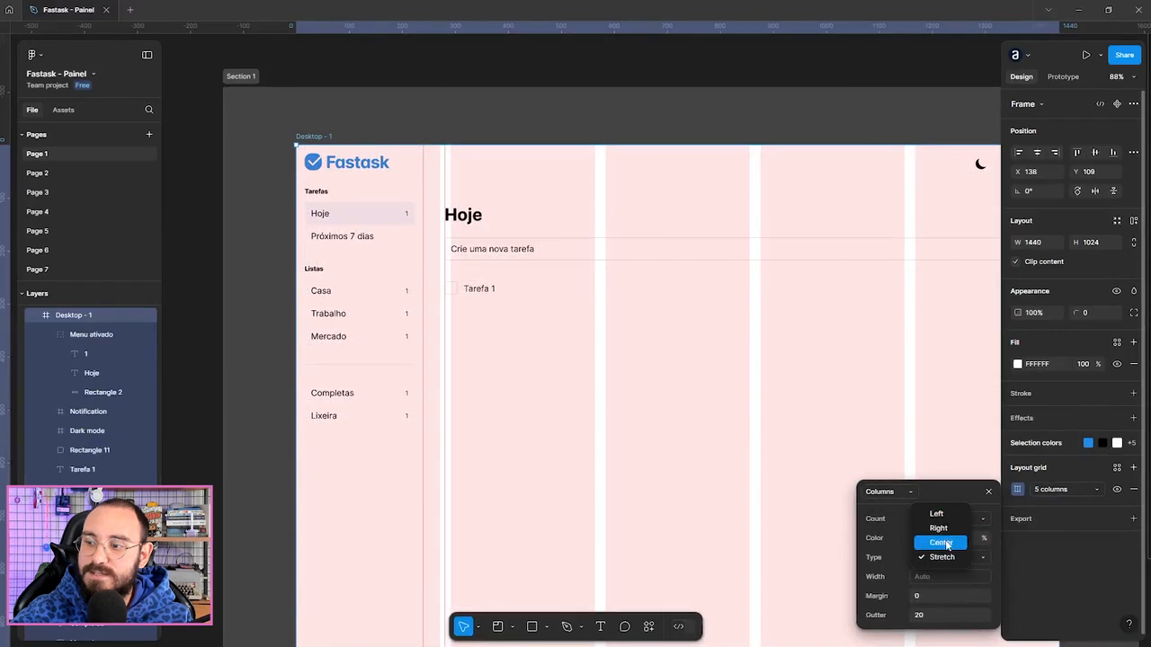
left_click(945, 559)
left_click(888, 495)
left_click(890, 505)
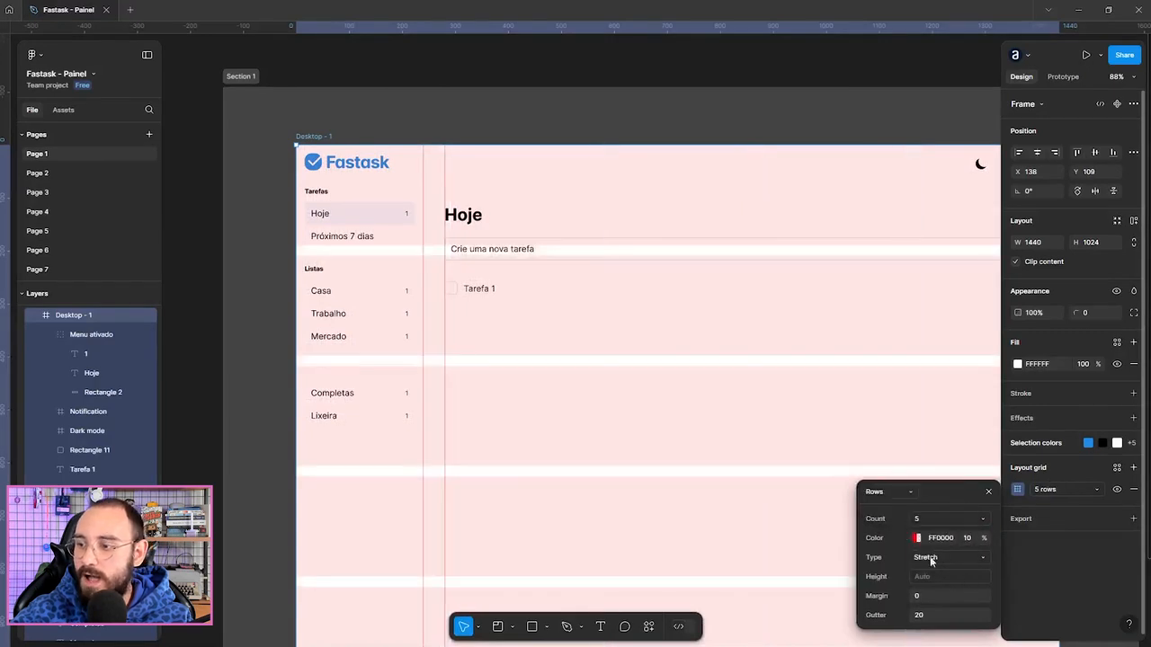
left_click(935, 558)
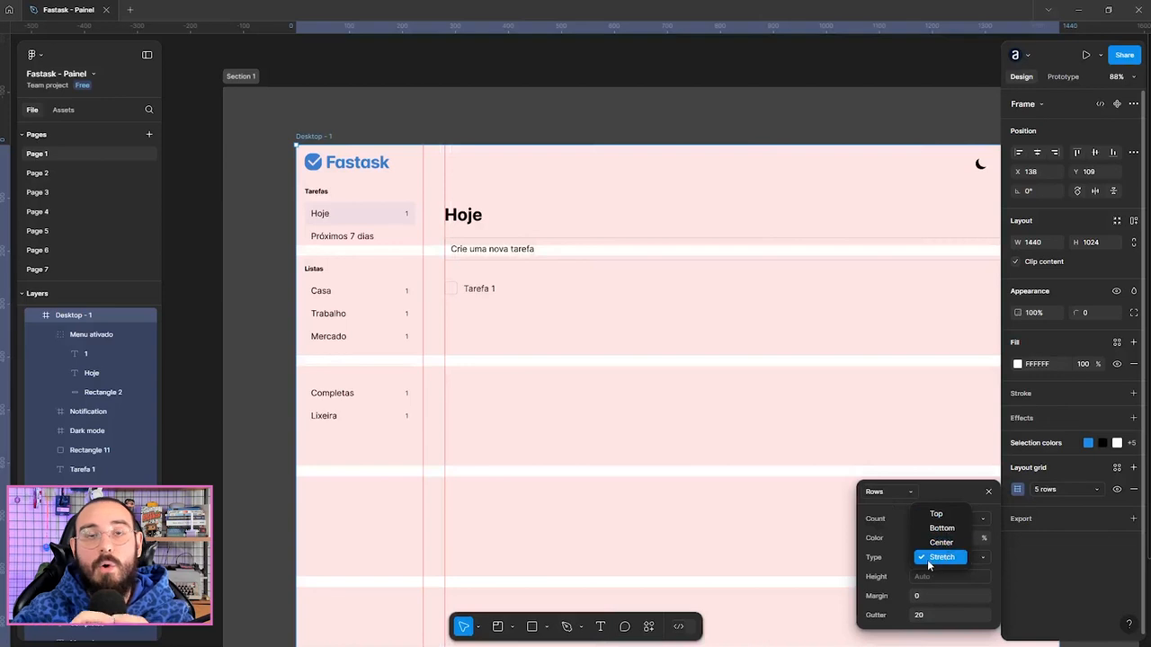
left_click(930, 559)
Step: Set the Desktop - 1 layout grid to columns with the Left alignment type
left_click(892, 495)
left_click(891, 477)
left_click(932, 559)
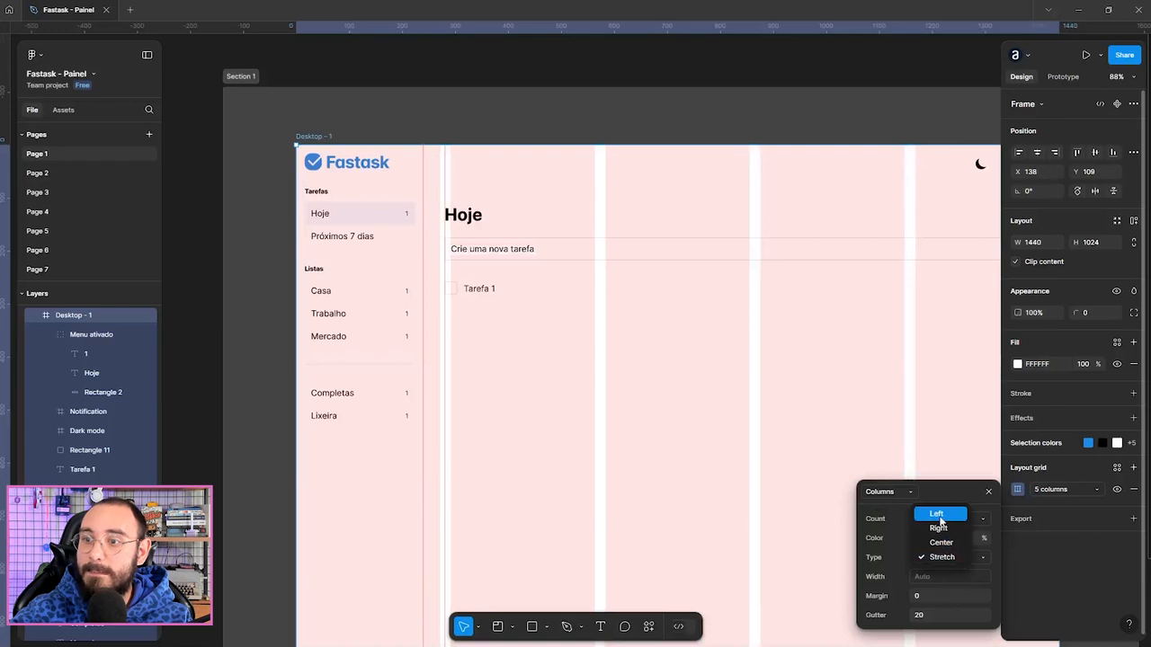
left_click(936, 514)
scroll(563, 391, "down", 5)
scroll(530, 225, "up", 4)
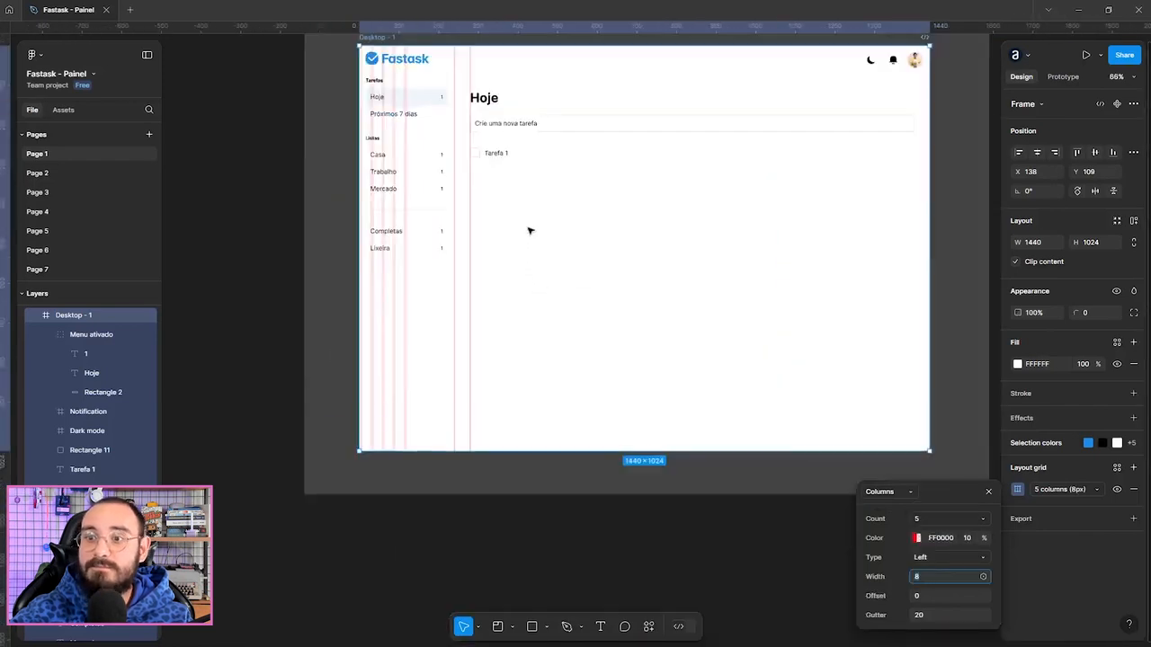
scroll(440, 131, "up", 5)
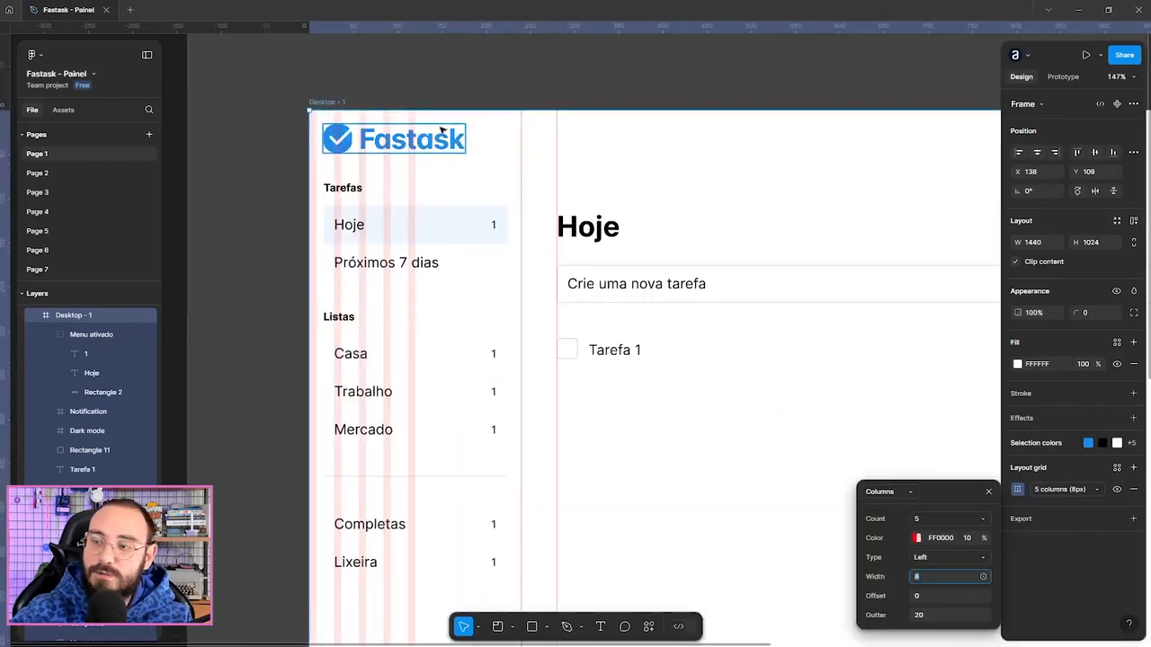
Step: Set the column count of the layout grid to 12, keeping the Left alignment type
left_click(933, 522)
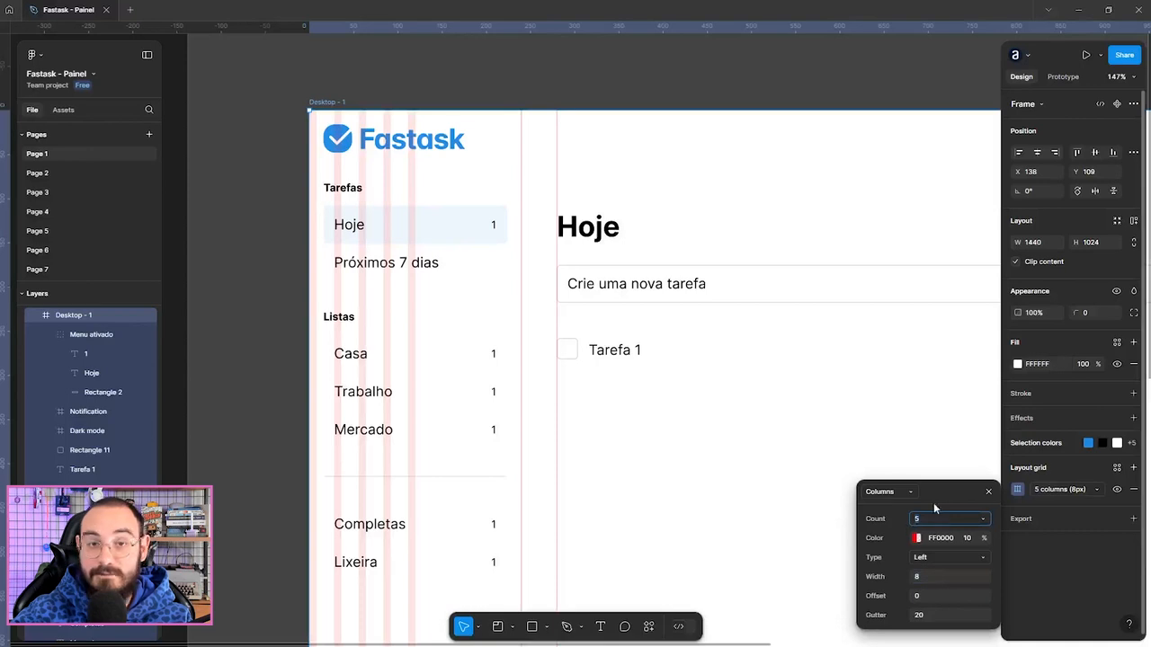
type("12")
key("Return")
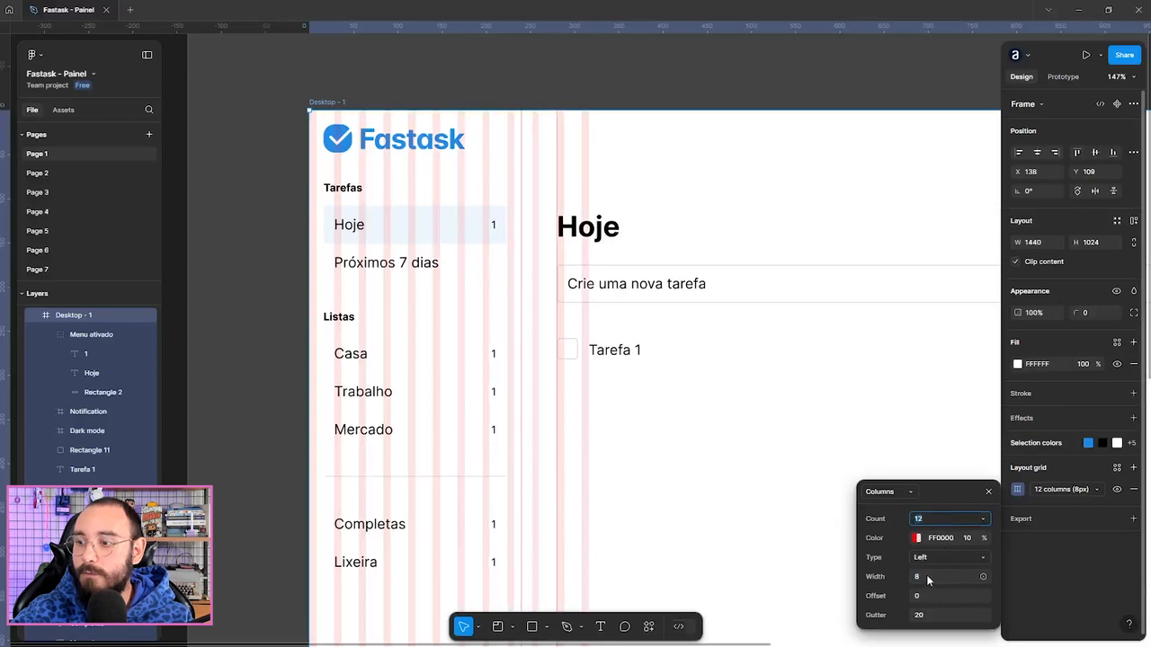
left_click(931, 558)
left_click(931, 559)
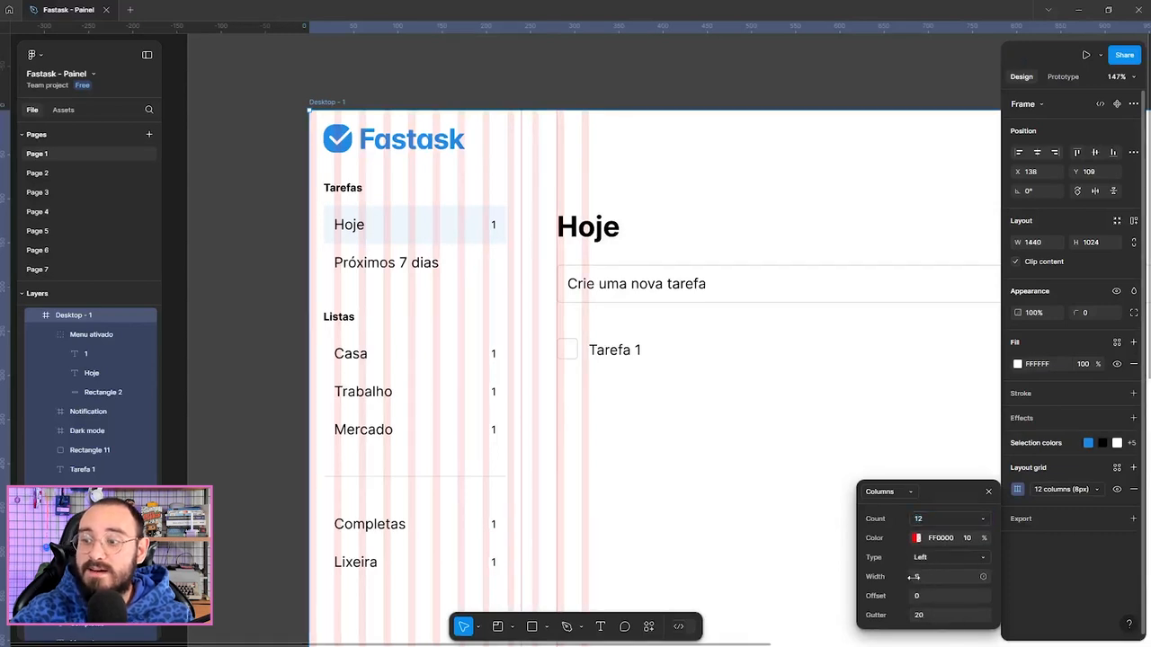
Step: Set the column width of the Desktop - 1 layout grid to 24 and its offset to 40
type("24")
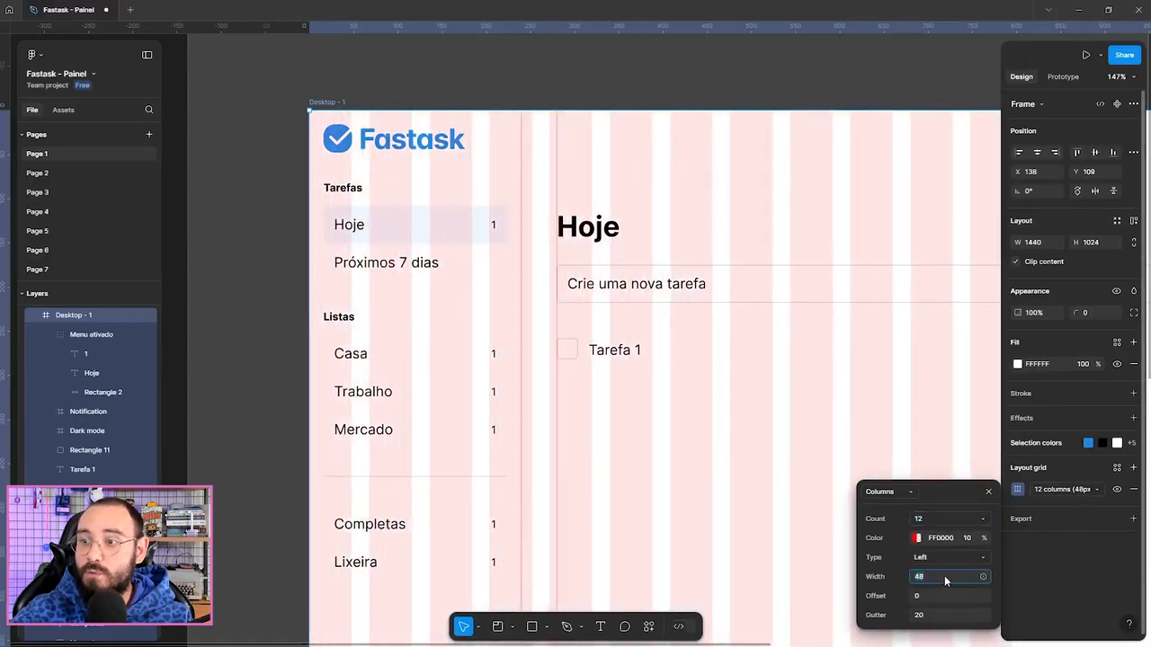
key("Tab")
key("shift+Up")
key("shift+Up")
key("shift+Up")
key("shift+Up")
key("shift+Up")
key("shift+Up")
key("shift+Up")
key("shift+Up")
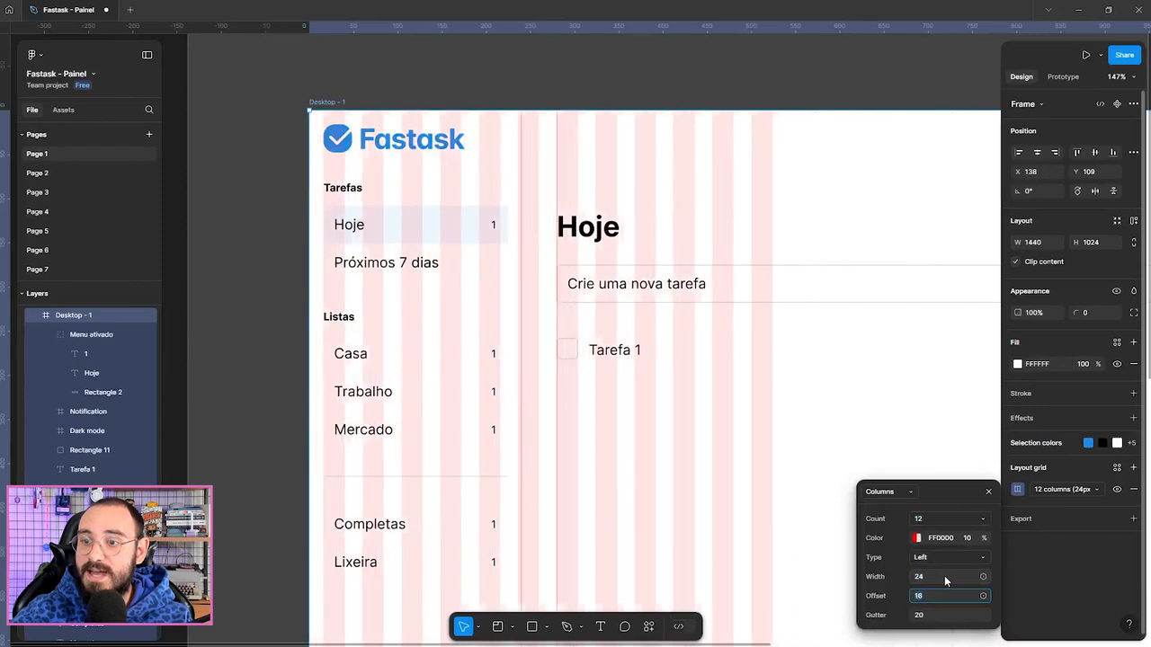
key("shift+Down")
key("shift+Down")
key("shift+Down")
key("shift+Down")
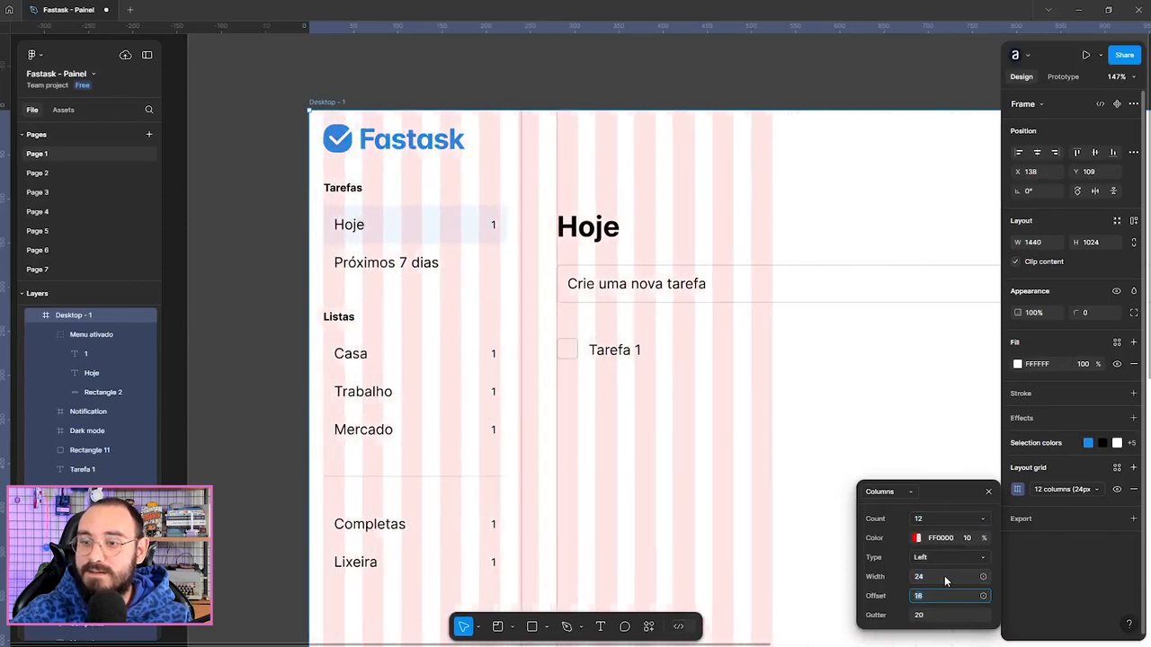
key("shift+Up")
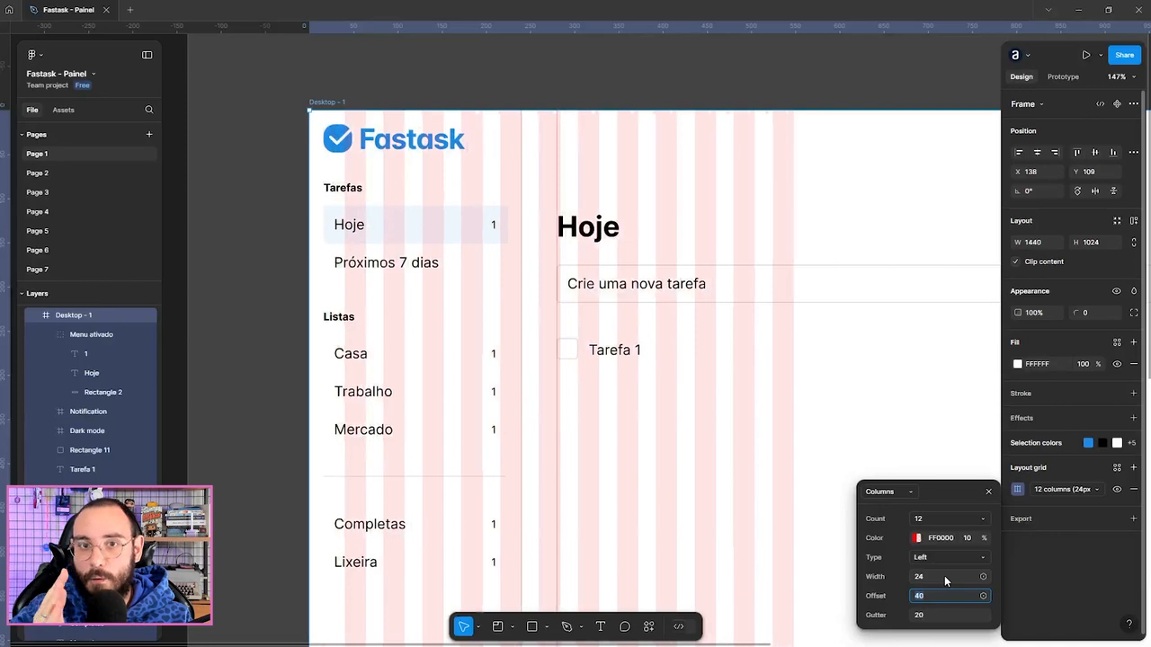
Step: Set the gutter between the layout grid columns to 16
scroll(791, 576, "down", 1)
left_click(926, 615)
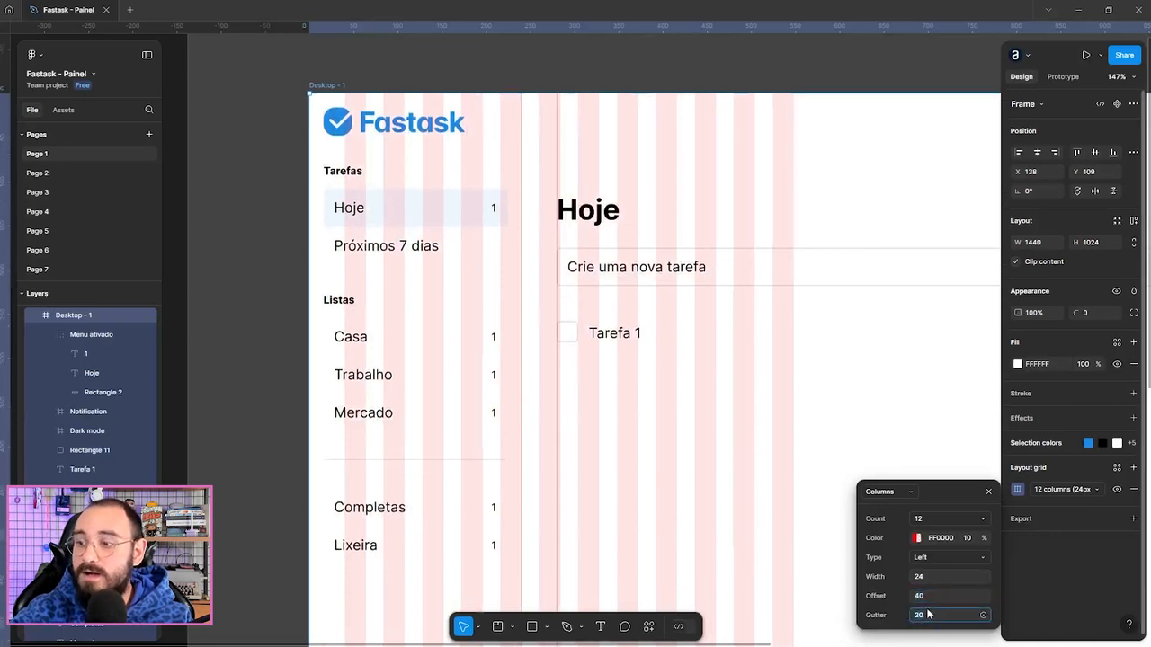
type("28")
key("Down")
key("Down")
key("Down")
key("Down")
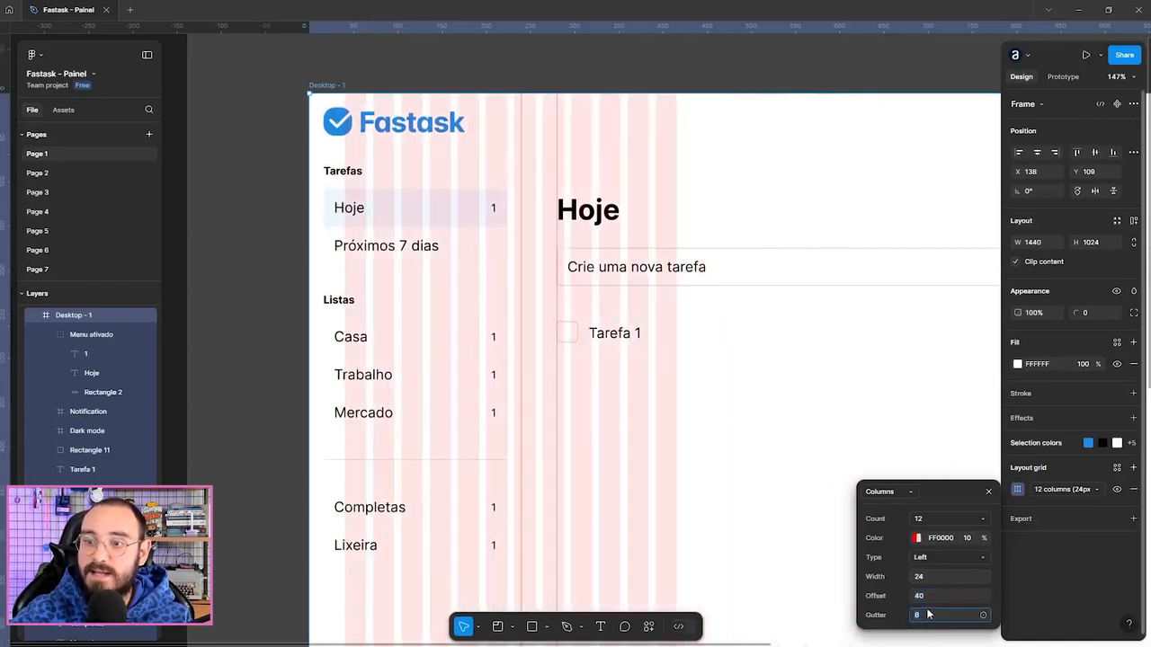
type("16")
key("Return")
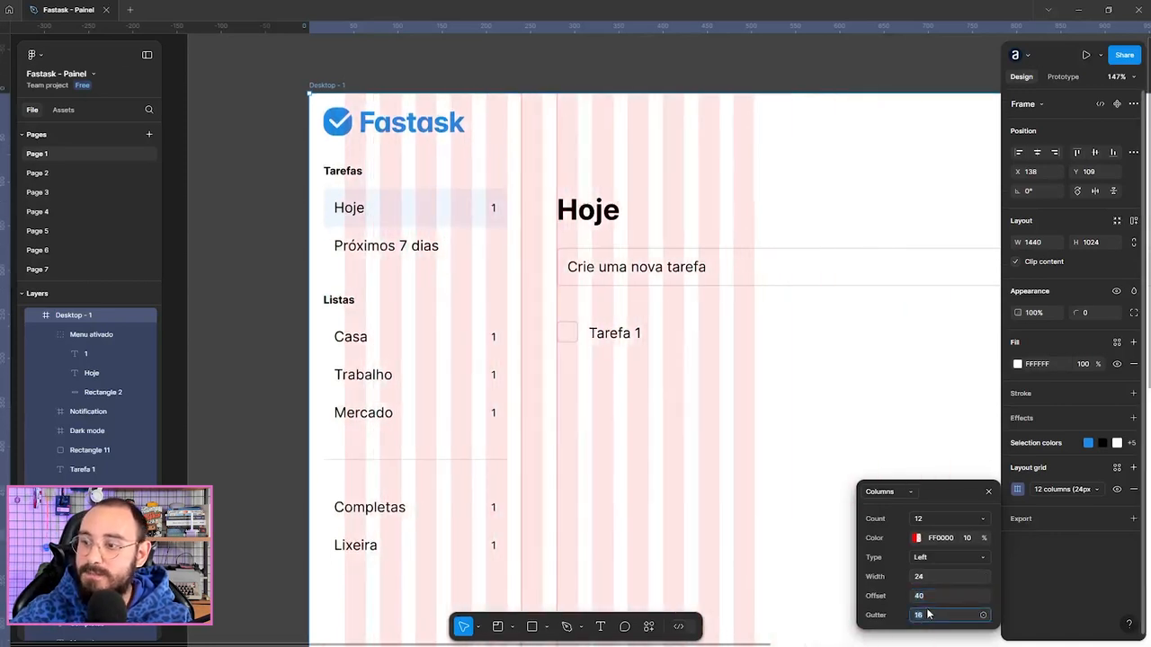
Step: Try the Right and Center alignment types for the 12-column layout grid on the dashboard frame
left_click(942, 557)
left_click(944, 570)
left_click(943, 561)
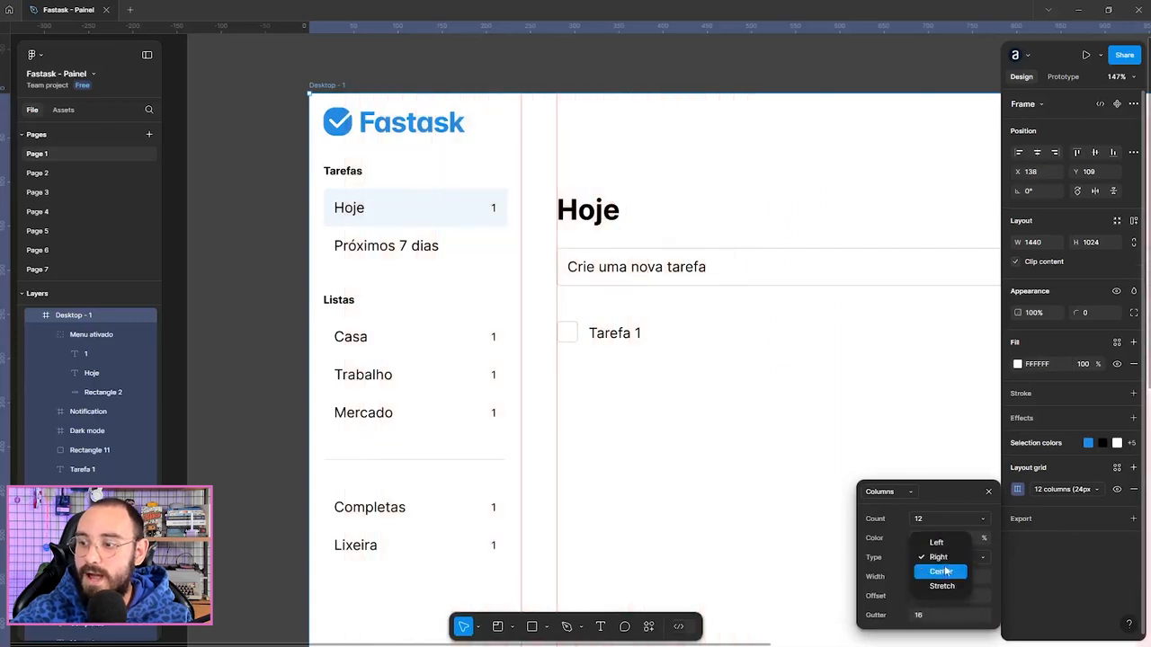
left_click(943, 570)
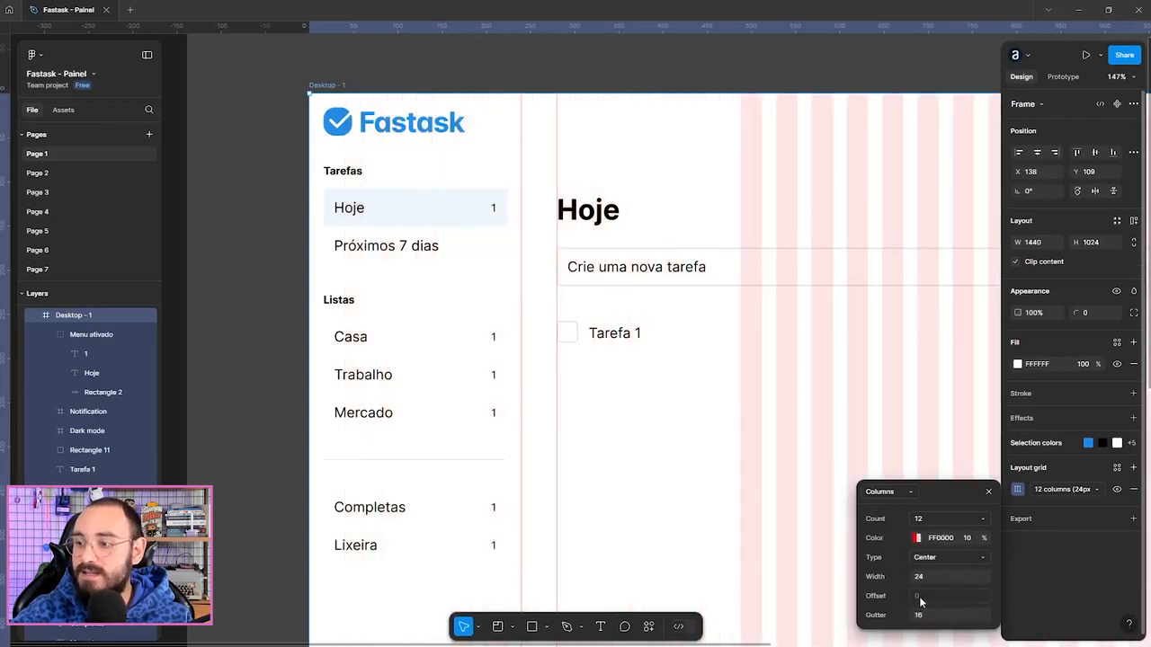
scroll(491, 468, "down", 3)
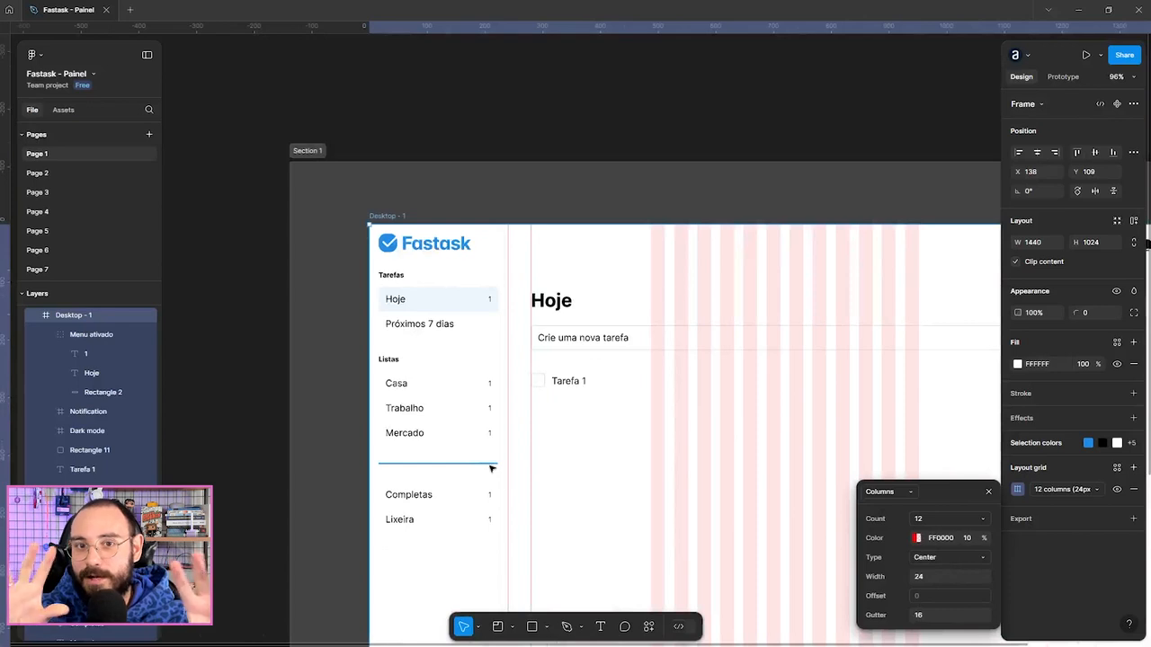
scroll(648, 441, "down", 2)
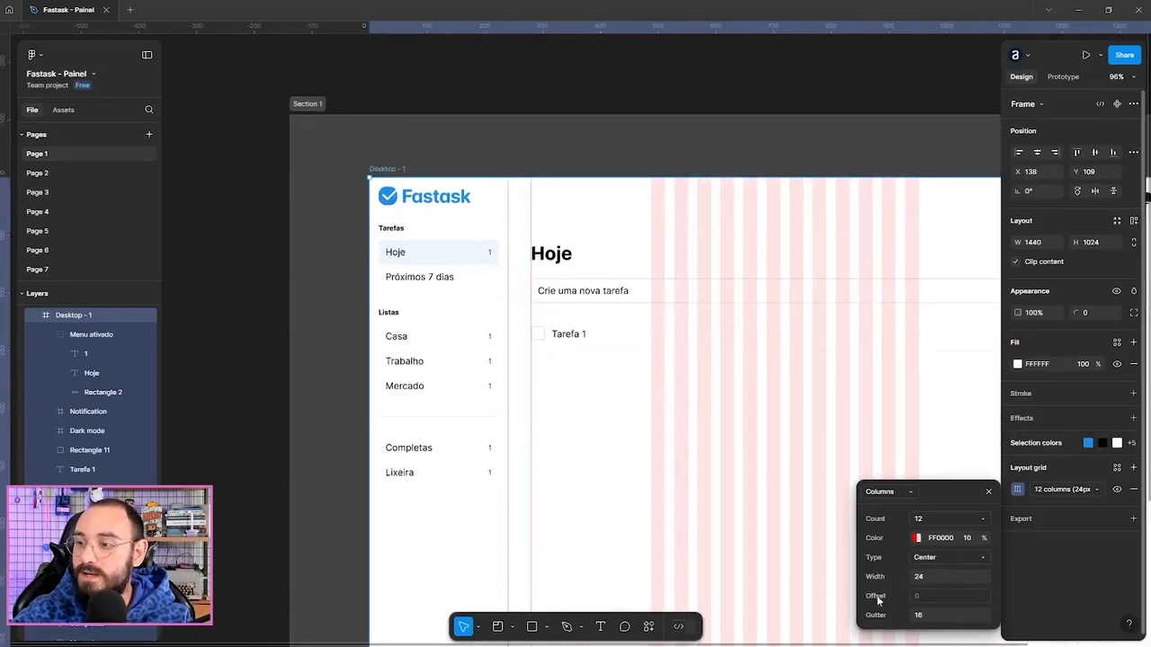
Step: Set the alignment type of the 12-column layout grid to Stretch
left_click(940, 560)
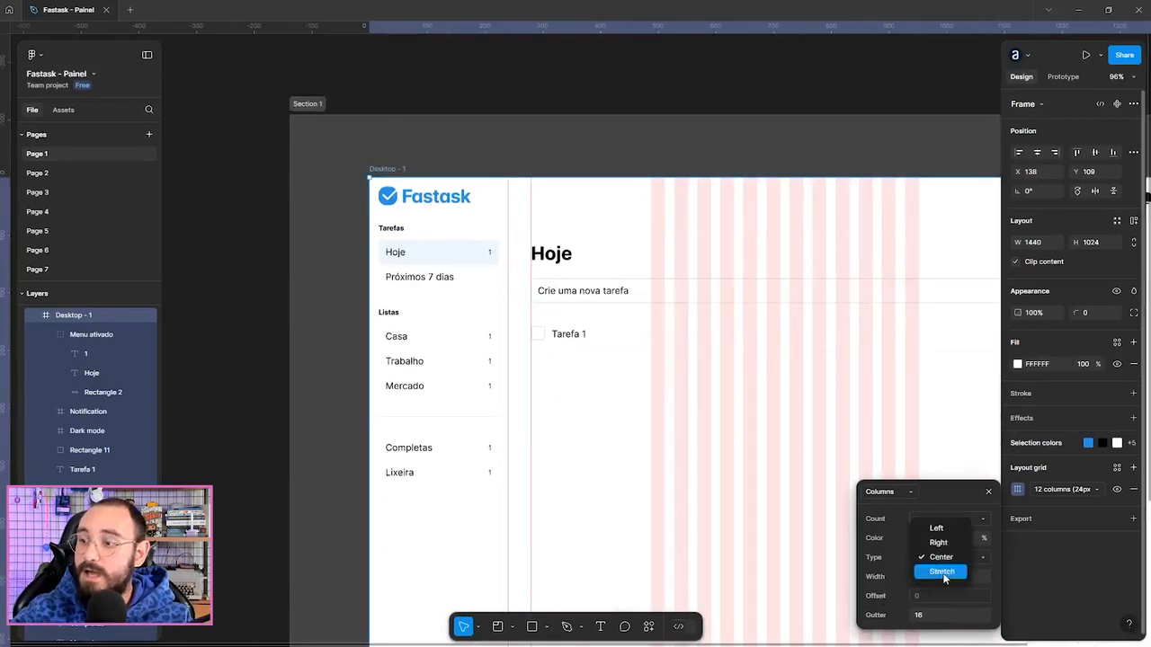
left_click(942, 572)
scroll(647, 445, "right", 1)
scroll(634, 440, "down", 2)
scroll(639, 444, "right", 2)
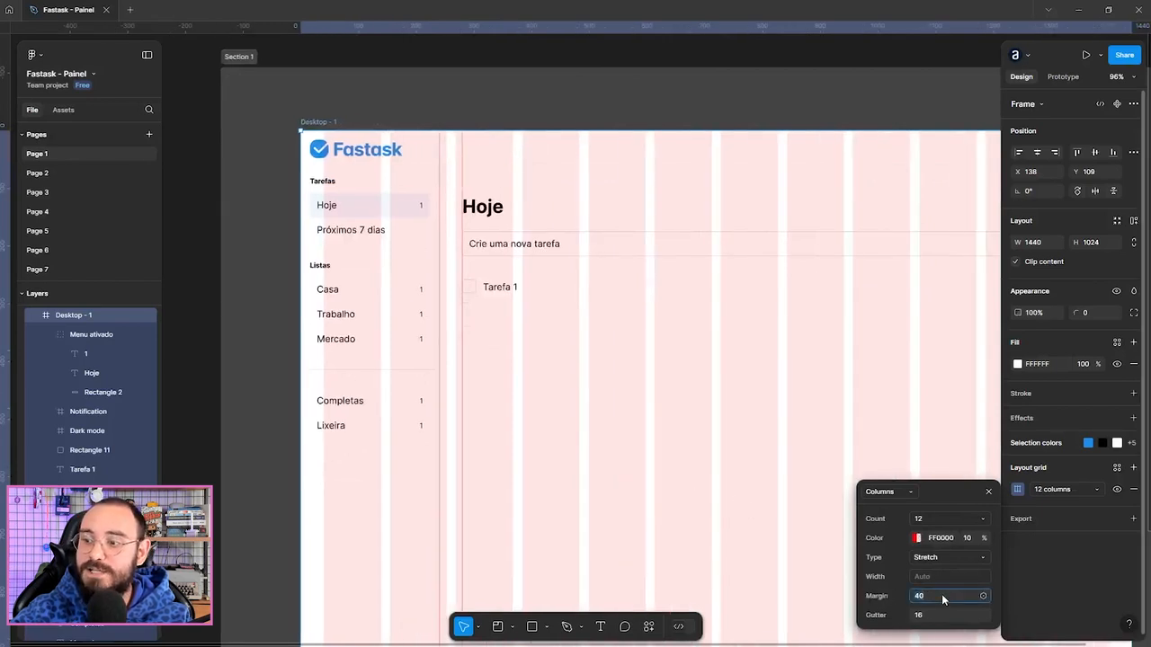
Step: Set the margin of the stretched column grid to 96
key("shift+Up")
key("shift+Up")
key("shift+Up")
key("shift+Up")
key("shift+Up")
key("shift+Up")
key("shift+Up")
key("shift+Up")
key("Down")
key("Down")
key("Down")
key("Down")
key("Down")
key("Down")
key("Down")
key("Down")
key("Down")
key("Down")
key("Down")
key("Down")
key("Down")
key("Down")
key("Down")
key("Down")
key("Down")
key("Down")
key("Down")
key("Down")
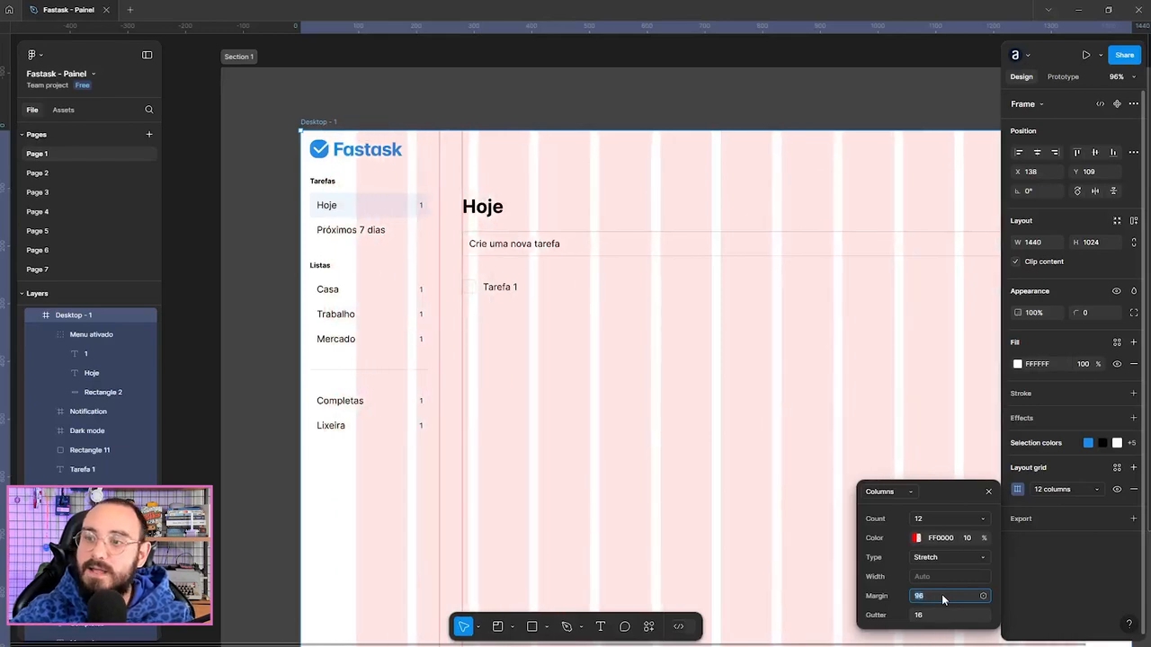
scroll(513, 297, "down", 3)
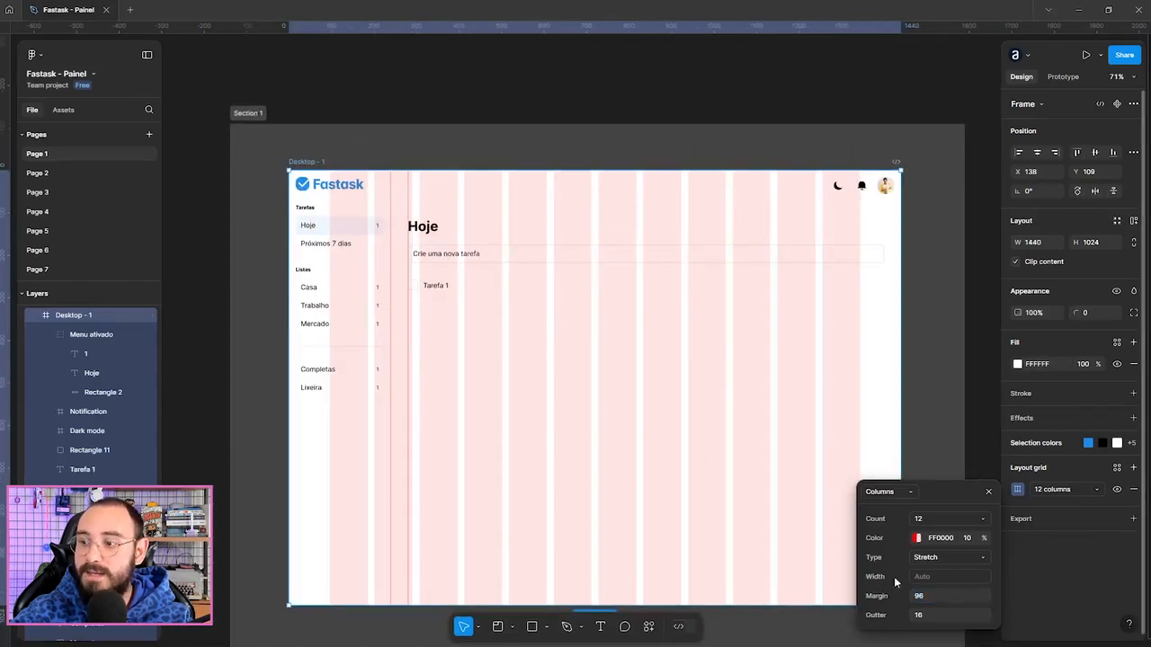
left_click(938, 607)
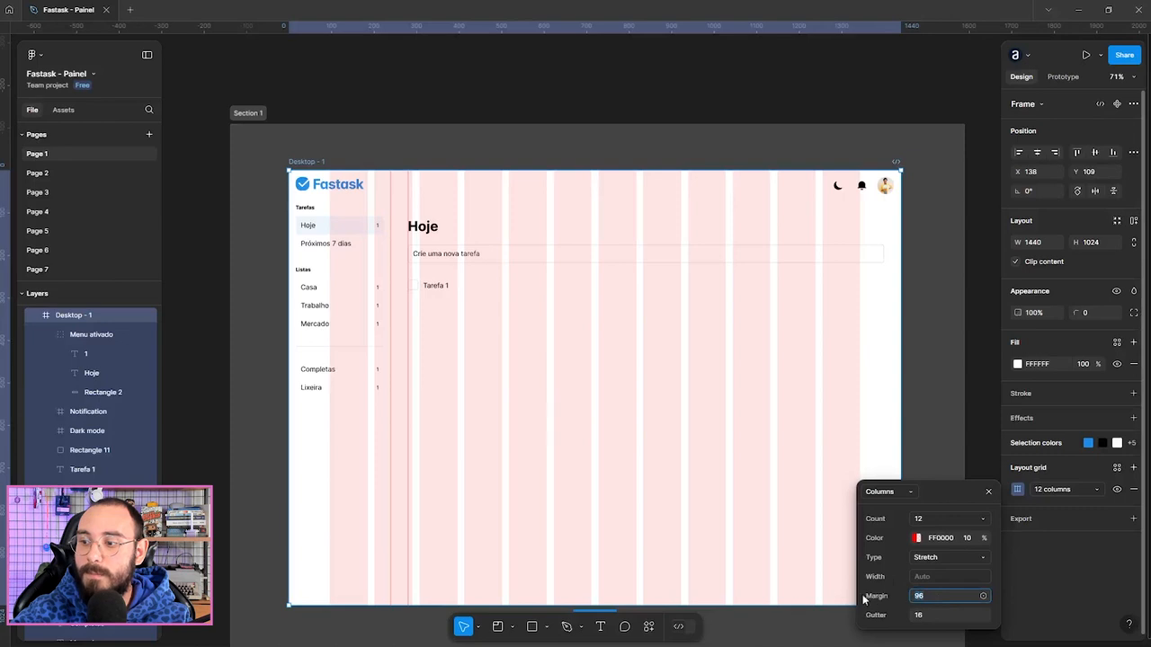
Step: Switch the layout grid from columns to rows and review the row alignment type options, keeping Stretch
left_click(939, 559)
left_click(941, 557)
left_click(885, 492)
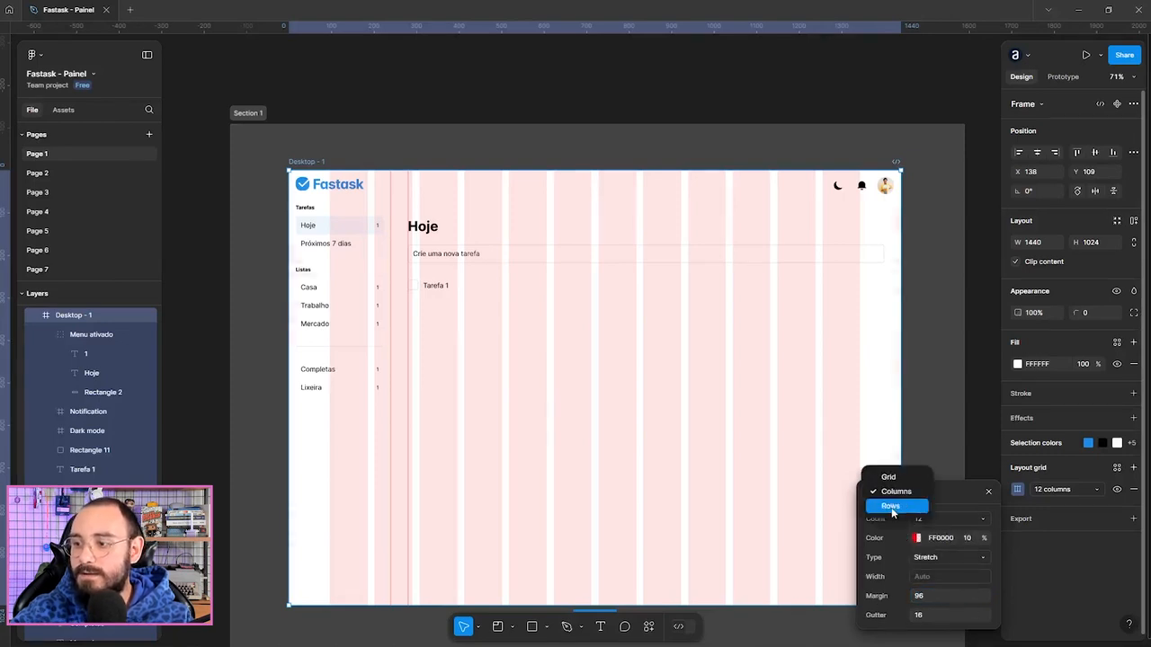
left_click(890, 505)
left_click(935, 563)
left_click(930, 558)
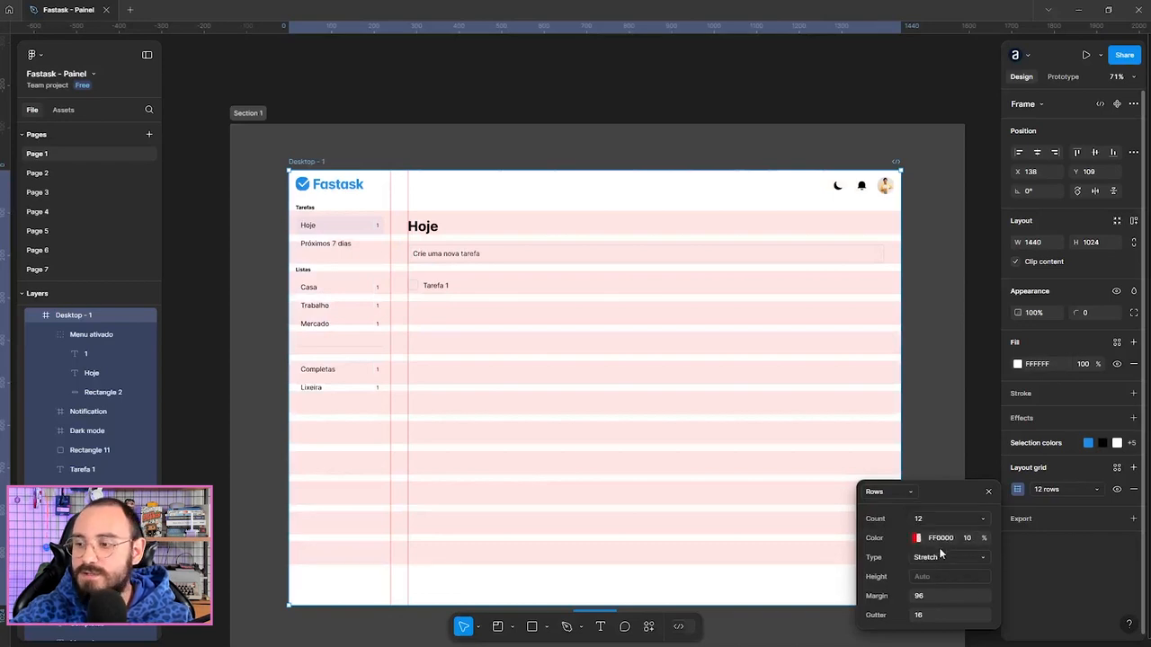
left_click(937, 562)
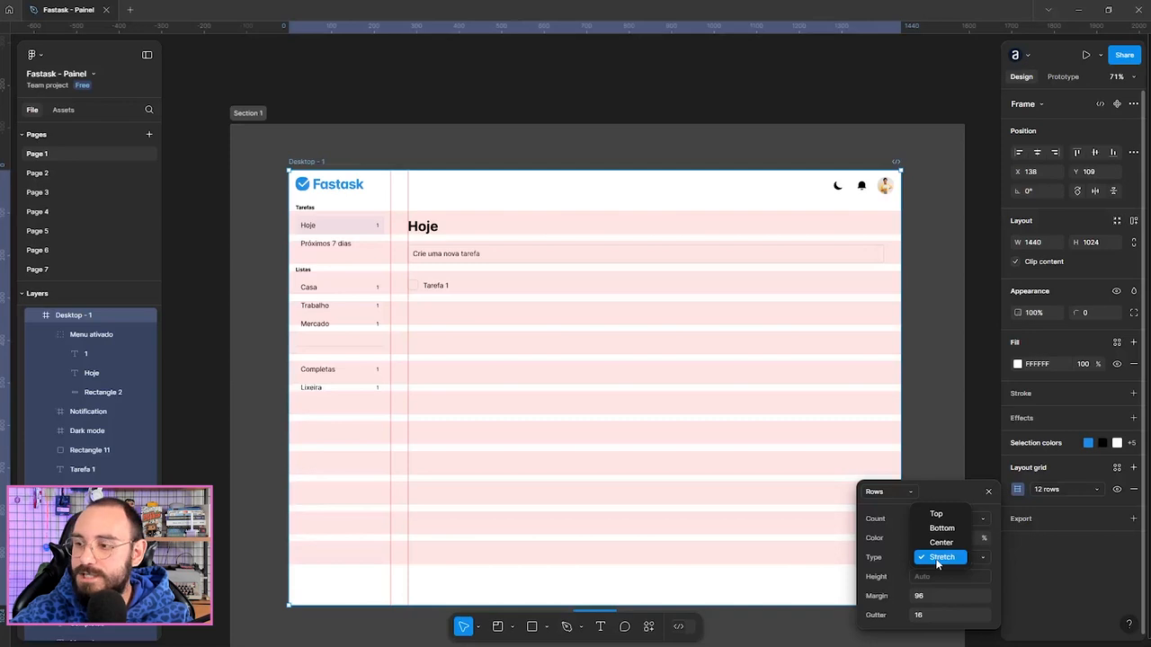
left_click(939, 561)
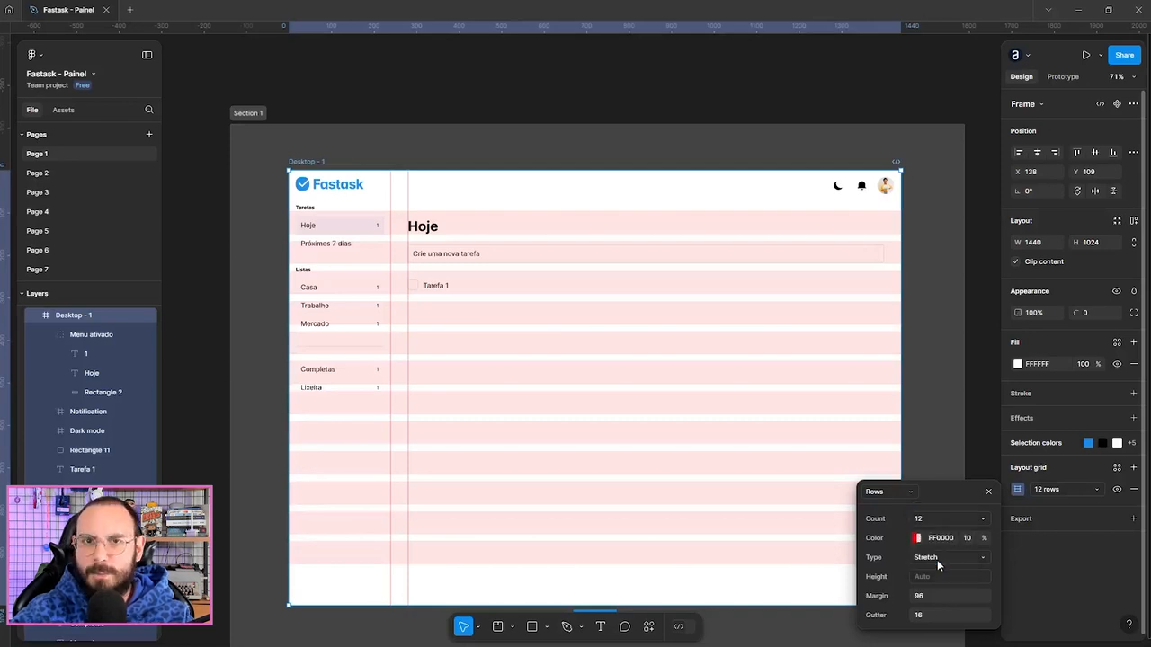